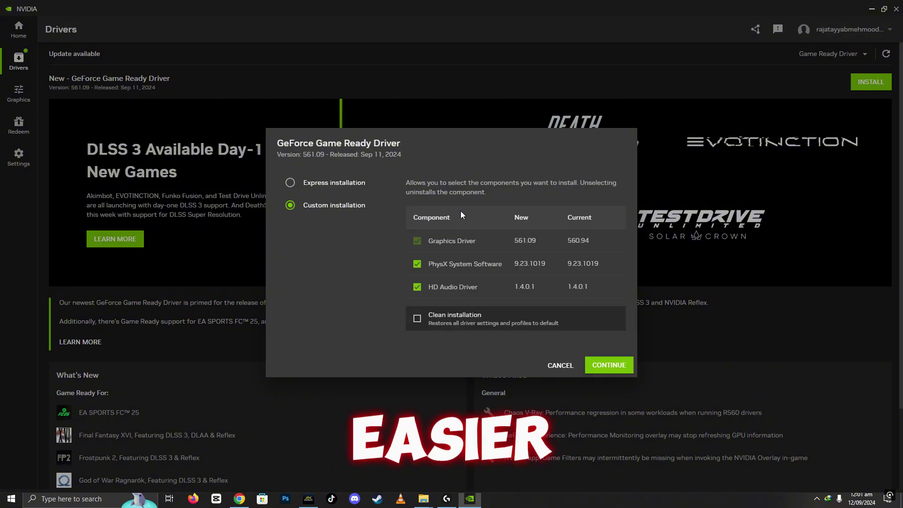
Step: Enable Clean installation for the custom install of the GeForce Game Ready Driver and continue with the installation
{"action": "left_click", "coordinate": [417, 319]}
{"action": "left_click", "coordinate": [604, 367]}
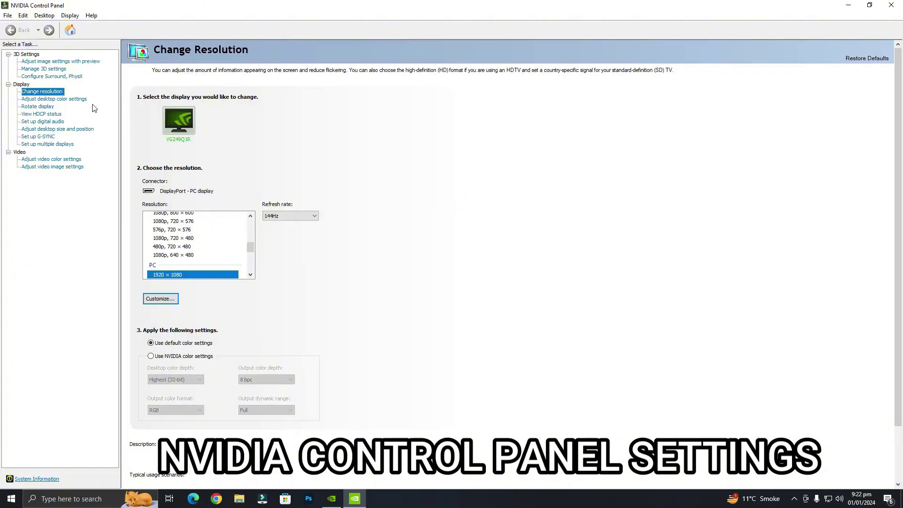
Step: Choose to use the advanced 3D image settings as the image preference and go to Manage 3D Settings
{"action": "left_click", "coordinate": [56, 62]}
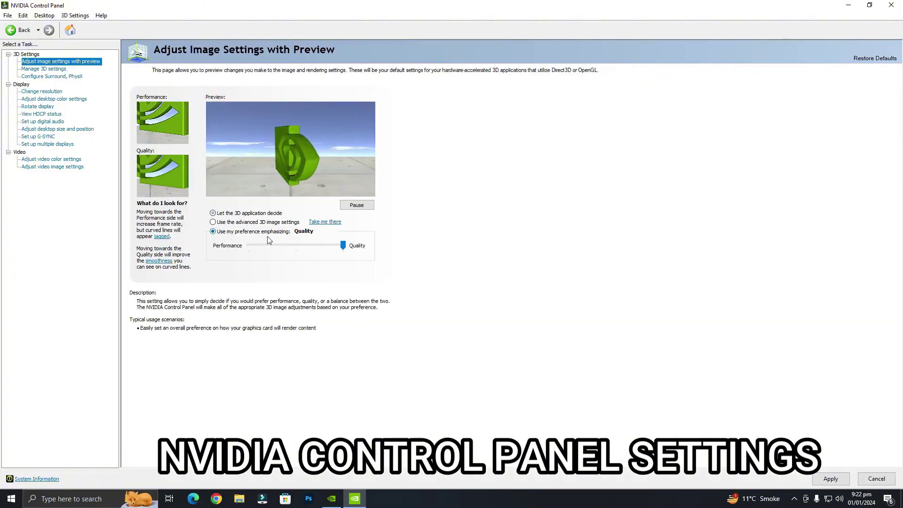
{"action": "left_click_drag", "start_coordinate": [295, 245], "coordinate": [350, 246]}
{"action": "left_click", "coordinate": [233, 223]}
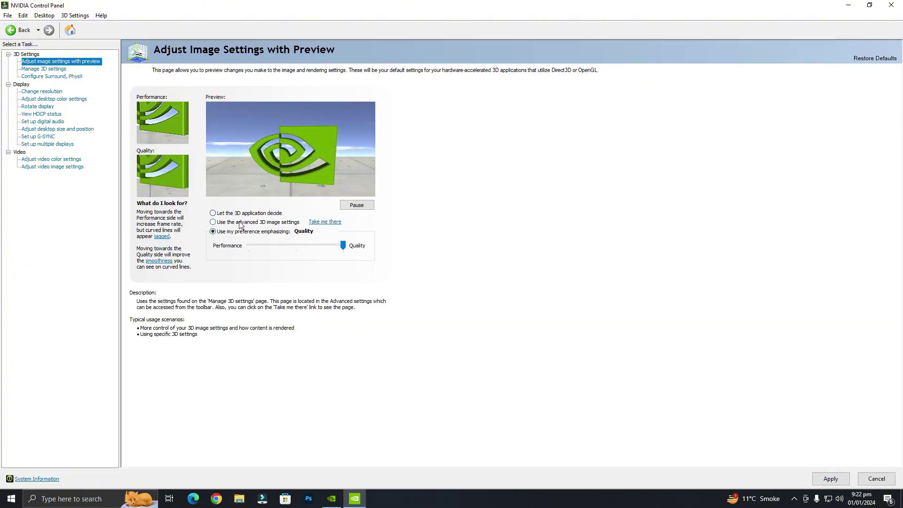
{"action": "left_click", "coordinate": [339, 224]}
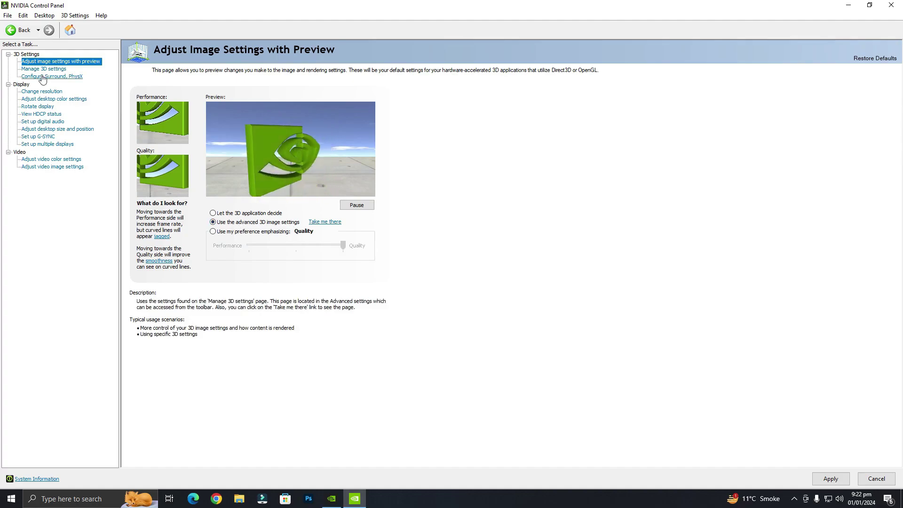
Step: Set Image Scaling and Ambient Occlusion to Off in the global 3D settings
{"action": "left_click", "coordinate": [300, 150]}
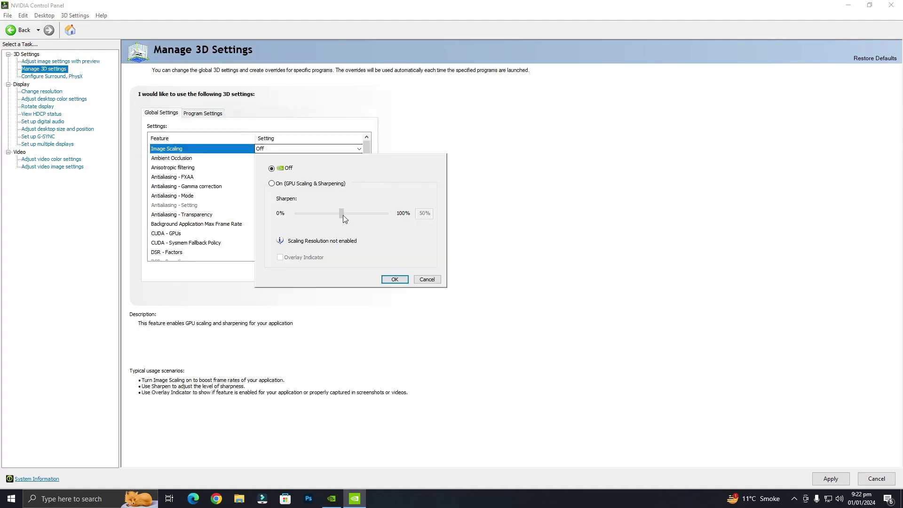
{"action": "key", "text": "Escape"}
{"action": "left_click", "coordinate": [290, 159]}
{"action": "left_click", "coordinate": [290, 159]}
{"action": "left_click", "coordinate": [290, 159]}
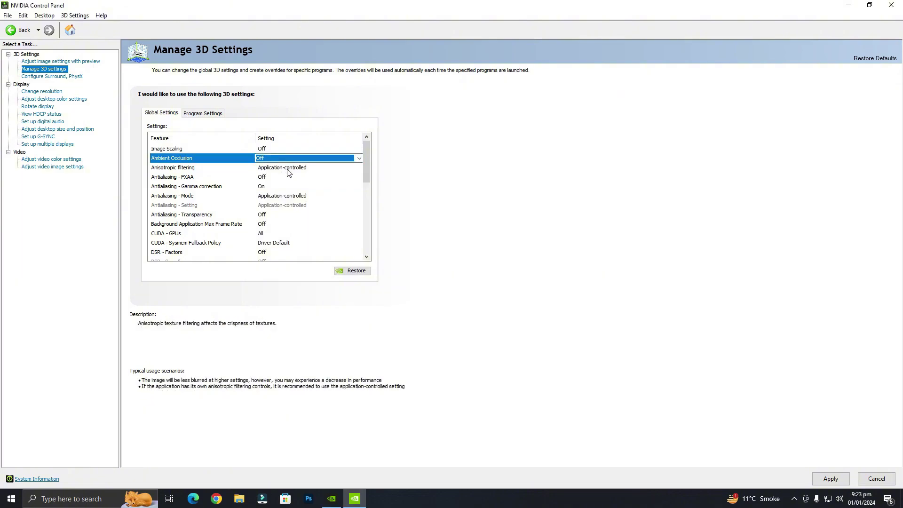
Step: Set Anisotropic filtering to Application-controlled and Antialiasing - FXAA to Off
{"action": "left_click", "coordinate": [288, 168]}
{"action": "left_click", "coordinate": [283, 175]}
{"action": "left_click", "coordinate": [280, 178]}
{"action": "left_click", "coordinate": [280, 178]}
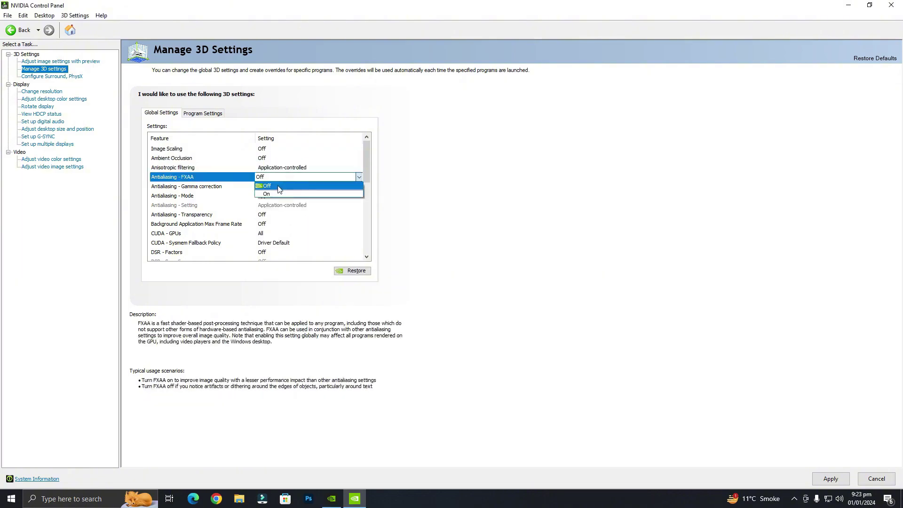
{"action": "left_click", "coordinate": [279, 188]}
Step: Set Antialiasing - Gamma correction to On and Antialiasing - Mode to Application-controlled
{"action": "left_click", "coordinate": [298, 188]}
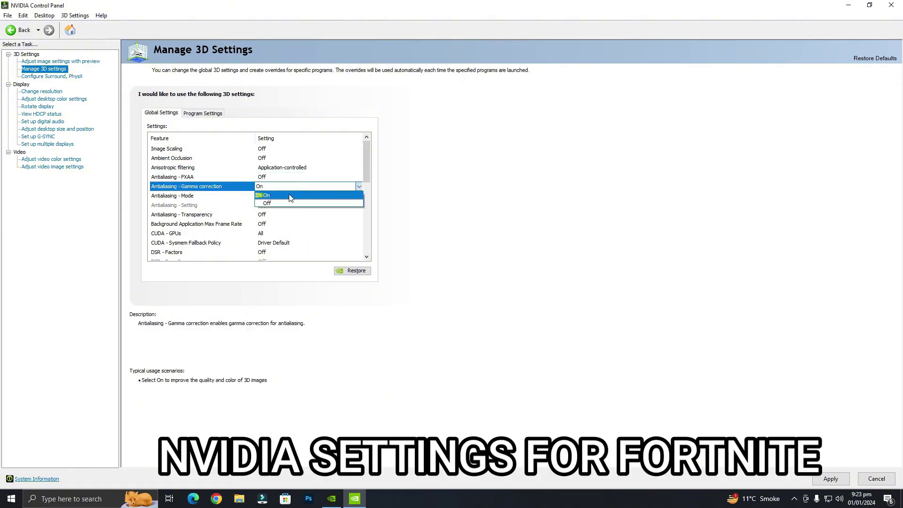
{"action": "left_click", "coordinate": [290, 196]}
{"action": "left_click", "coordinate": [297, 196]}
{"action": "left_click", "coordinate": [298, 196]}
{"action": "left_click", "coordinate": [297, 205]}
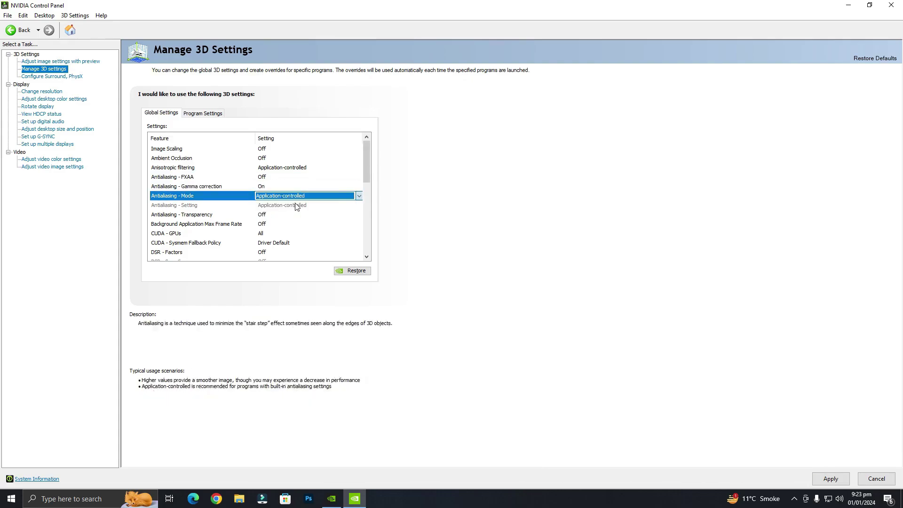
Step: Set Antialiasing - Transparency and Background Application Max Frame Rate to Off
{"action": "left_click", "coordinate": [291, 215]}
{"action": "left_click", "coordinate": [291, 215]}
{"action": "left_click", "coordinate": [291, 221]}
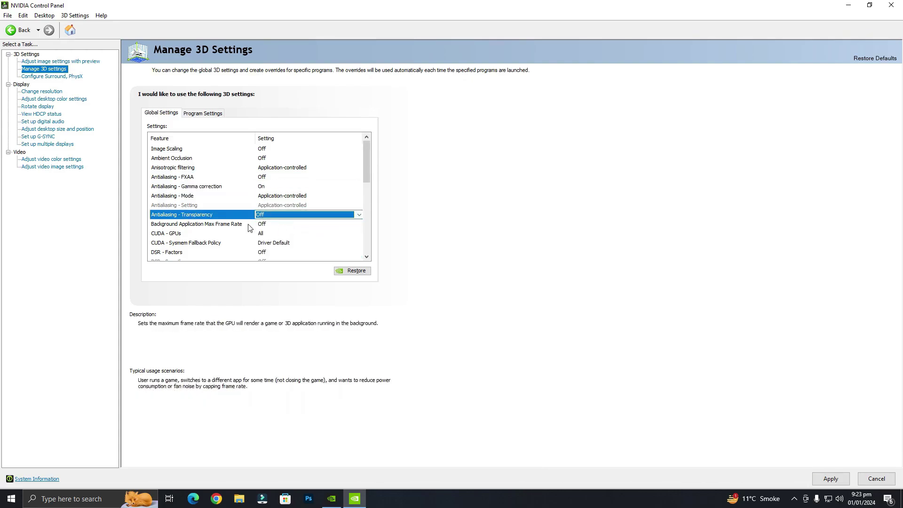
{"action": "left_click", "coordinate": [282, 225]}
{"action": "left_click", "coordinate": [281, 225]}
{"action": "left_click", "coordinate": [395, 300]}
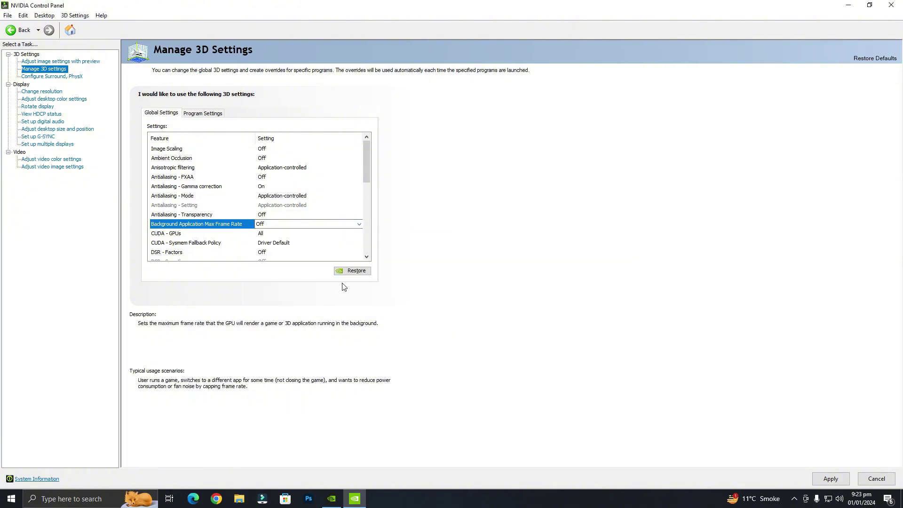
Step: Select the NVIDIA GeForce RTX 4060 for CUDA - GPUs and set CUDA - Sysmem Fallback Policy to Driver Default
{"action": "left_click_drag", "start_coordinate": [368, 158], "coordinate": [368, 179]}
{"action": "left_click", "coordinate": [275, 178]}
{"action": "left_click", "coordinate": [275, 178]}
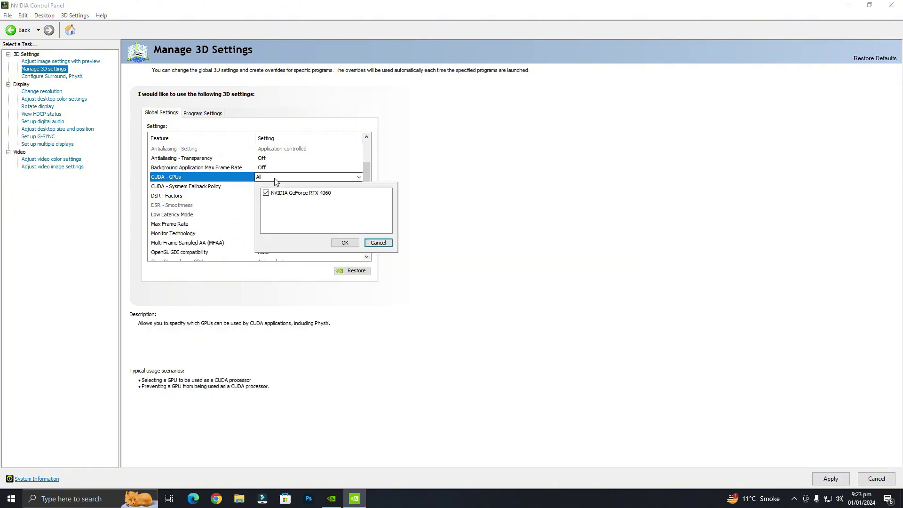
{"action": "left_click", "coordinate": [345, 242]}
{"action": "left_click", "coordinate": [283, 187]}
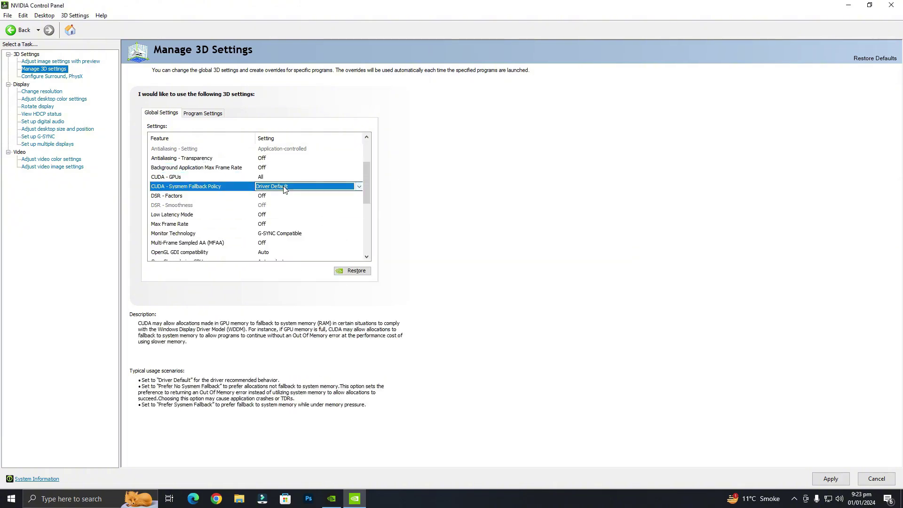
{"action": "left_click", "coordinate": [284, 187]}
Step: Leave all DSR - Factors unselected so the feature is Off, and set Low Latency Mode to Ultra
{"action": "left_click", "coordinate": [288, 196]}
{"action": "left_click", "coordinate": [273, 196]}
{"action": "left_click", "coordinate": [273, 195]}
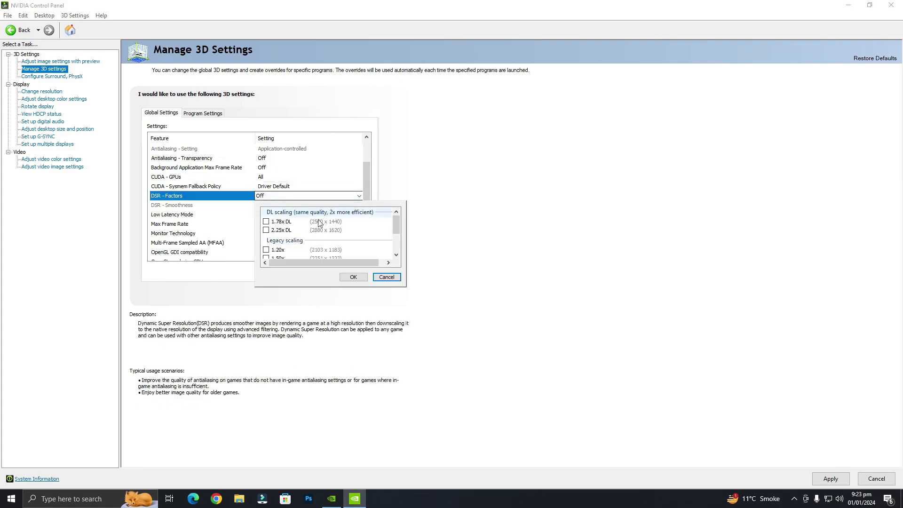
{"action": "left_click_drag", "start_coordinate": [396, 227], "coordinate": [397, 253]}
{"action": "left_click", "coordinate": [346, 196]}
{"action": "left_click", "coordinate": [286, 215]}
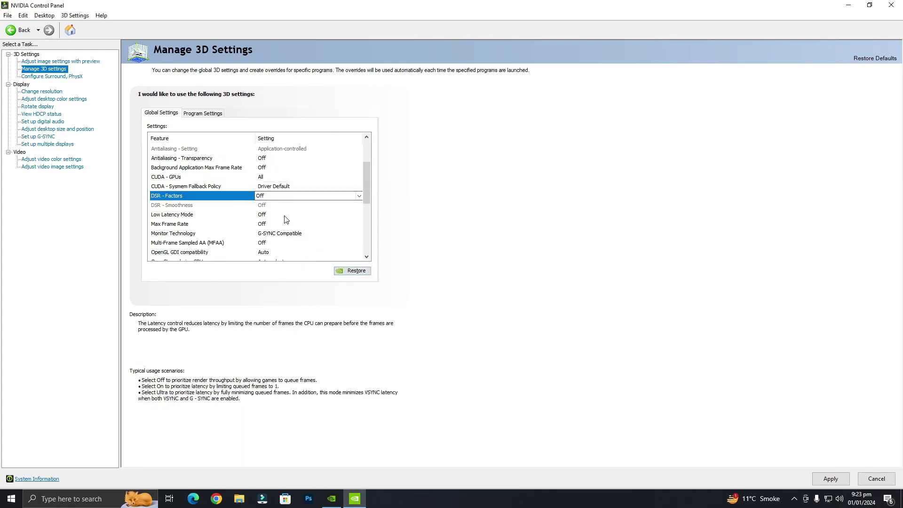
{"action": "left_click", "coordinate": [285, 215]}
Step: Set Max Frame Rate to Off and Monitor Technology to G-SYNC Compatible
{"action": "mouse_move", "coordinate": [366, 174]}
{"action": "left_mouse_down"}
{"action": "mouse_move", "coordinate": [368, 159]}
{"action": "mouse_move", "coordinate": [370, 187]}
{"action": "left_mouse_up"}
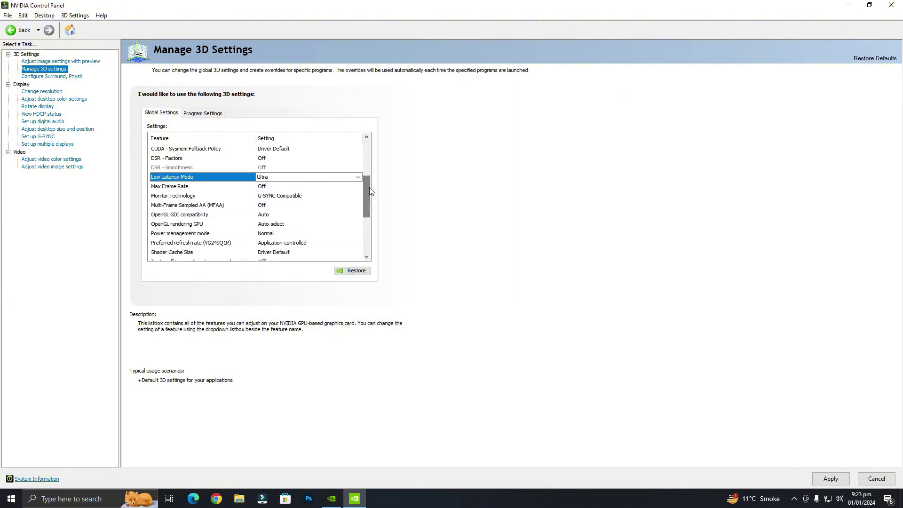
{"action": "left_click", "coordinate": [282, 187]}
{"action": "left_click", "coordinate": [282, 186]}
{"action": "left_click", "coordinate": [395, 263]}
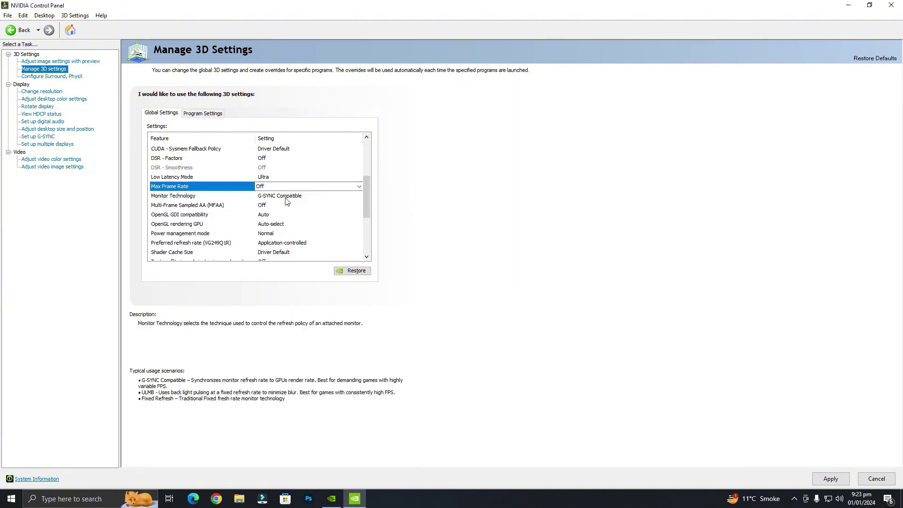
{"action": "left_click", "coordinate": [285, 198]}
{"action": "left_click", "coordinate": [286, 197]}
{"action": "left_click", "coordinate": [278, 204]}
Step: Set Multi-Frame Sampled AA (MFAA) to Off and OpenGL GDI compatibility to Auto
{"action": "scroll", "coordinate": [277, 207], "scroll_direction": "down", "scroll_amount": 1}
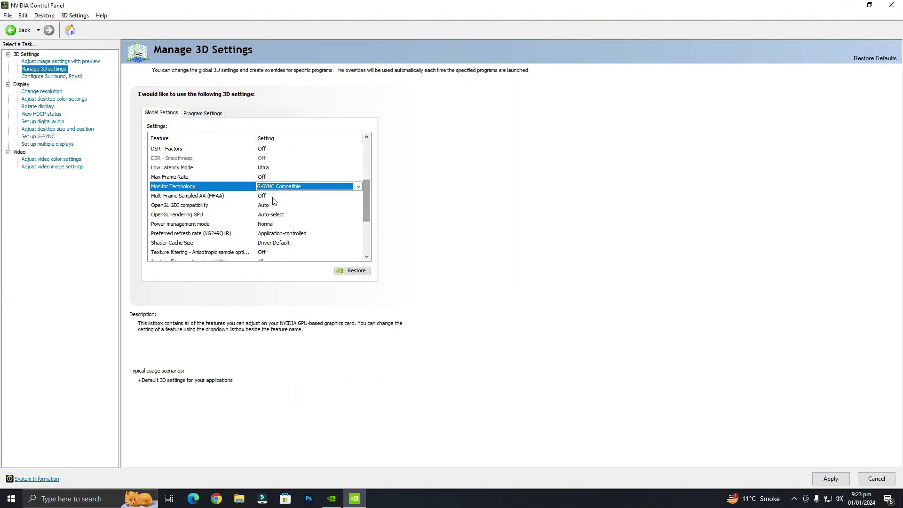
{"action": "left_click", "coordinate": [278, 197]}
{"action": "left_click", "coordinate": [278, 196]}
{"action": "left_click", "coordinate": [278, 204]}
{"action": "left_click", "coordinate": [348, 205]}
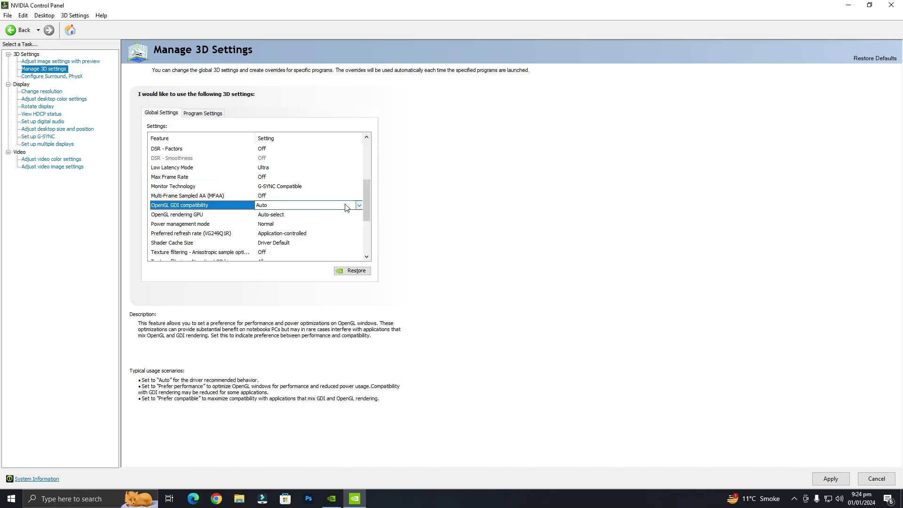
{"action": "left_click", "coordinate": [348, 205]}
{"action": "left_click", "coordinate": [304, 216]}
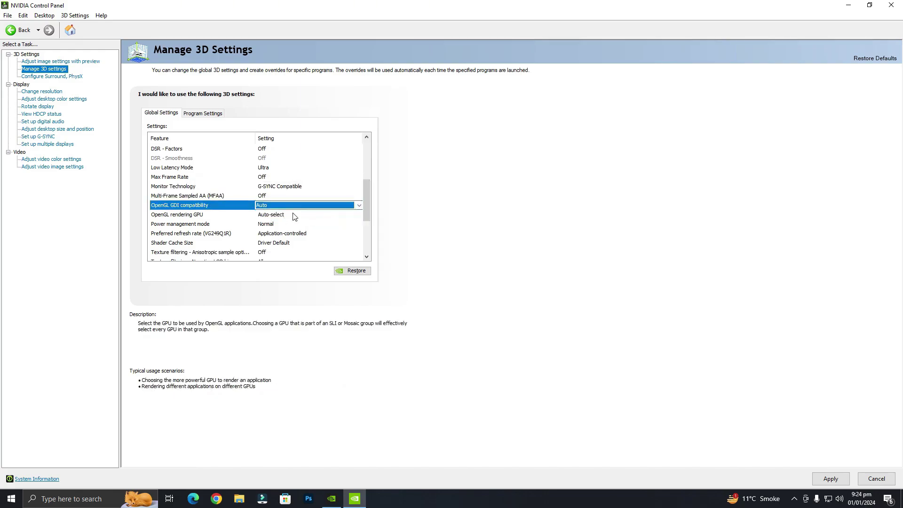
Step: Set OpenGL rendering GPU to Auto-select and Power management mode to Prefer maximum performance
{"action": "left_click", "coordinate": [292, 213]}
{"action": "left_click", "coordinate": [292, 213]}
{"action": "left_click", "coordinate": [302, 223]}
{"action": "left_click_drag", "start_coordinate": [366, 200], "coordinate": [365, 213]}
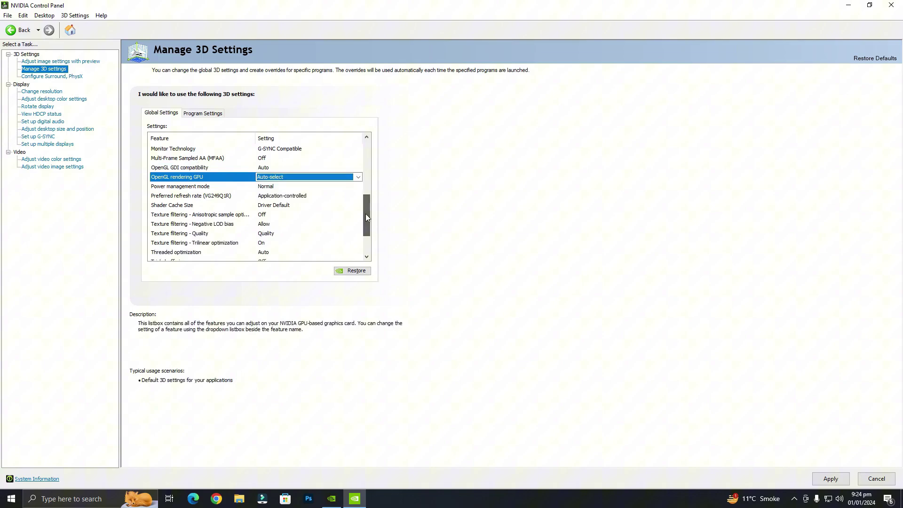
{"action": "left_click", "coordinate": [279, 188]}
{"action": "left_click", "coordinate": [280, 189]}
{"action": "left_click", "coordinate": [282, 202]}
Step: Set Preferred refresh rate to Application-controlled and Shader Cache Size to Driver Default
{"action": "scroll", "coordinate": [366, 212], "scroll_direction": "down", "scroll_amount": 3}
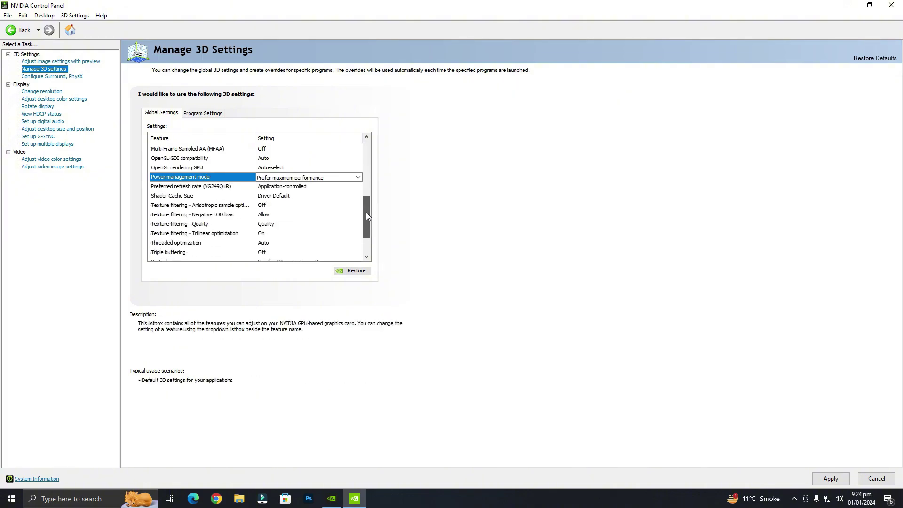
{"action": "left_click_drag", "start_coordinate": [366, 212], "coordinate": [366, 217]}
{"action": "left_click", "coordinate": [286, 178]}
{"action": "left_click", "coordinate": [287, 178]}
{"action": "left_click", "coordinate": [287, 185]}
{"action": "left_click", "coordinate": [288, 179]}
{"action": "left_click", "coordinate": [286, 187]}
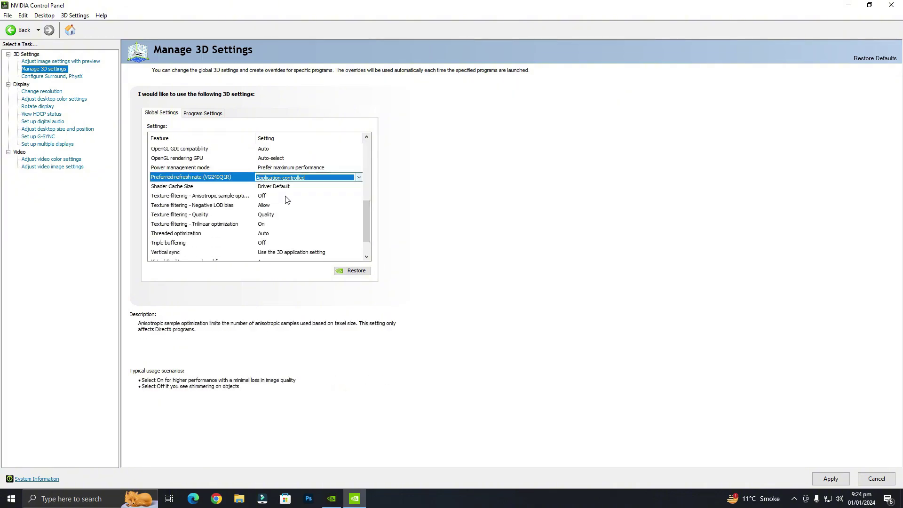
{"action": "left_click", "coordinate": [286, 187]}
{"action": "left_click", "coordinate": [294, 187]}
{"action": "left_click", "coordinate": [297, 194]}
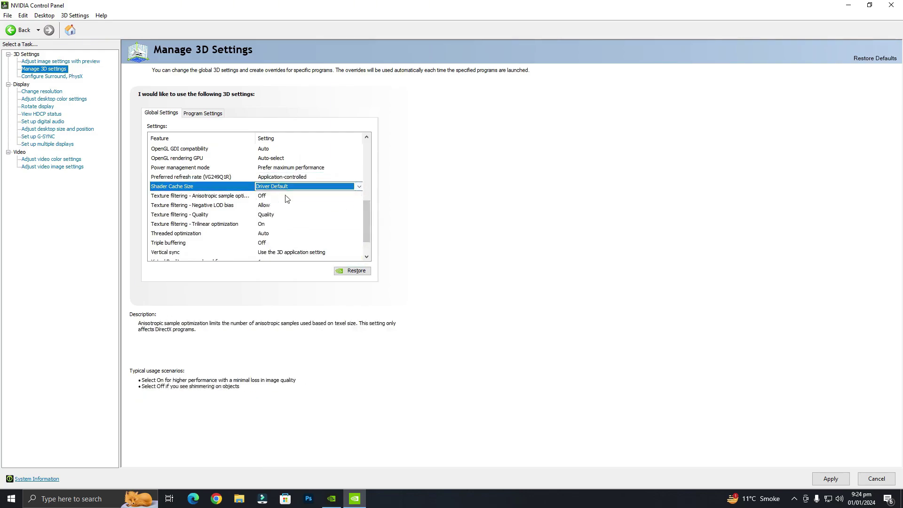
Step: Set texture filtering's Anisotropic sample optimization to Off and Negative LOD bias to Allow
{"action": "left_click", "coordinate": [286, 196]}
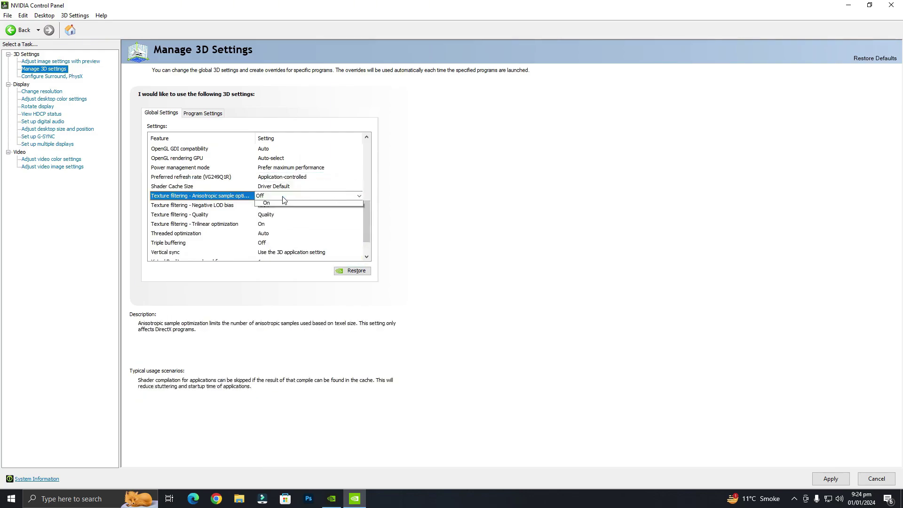
{"action": "left_click", "coordinate": [358, 207]}
{"action": "left_click", "coordinate": [358, 206]}
{"action": "left_click", "coordinate": [309, 213]}
Step: Set Texture filtering - Quality to High performance
{"action": "left_click", "coordinate": [308, 214]}
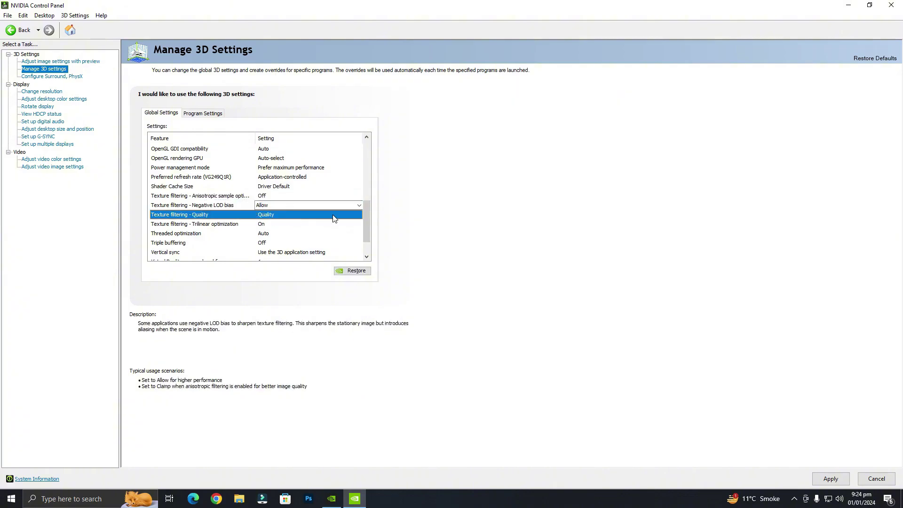
{"action": "left_click", "coordinate": [308, 214]}
{"action": "left_click", "coordinate": [309, 246]}
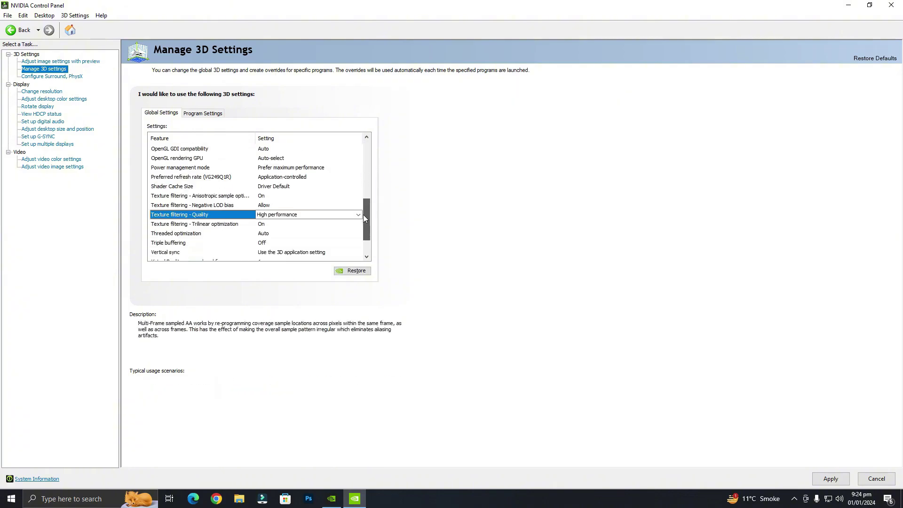
Step: Set Texture filtering - Trilinear optimization to On and Threaded optimization to Auto
{"action": "scroll", "coordinate": [284, 195], "scroll_direction": "down", "scroll_amount": 1}
{"action": "left_click", "coordinate": [285, 197]}
{"action": "left_click", "coordinate": [312, 206]}
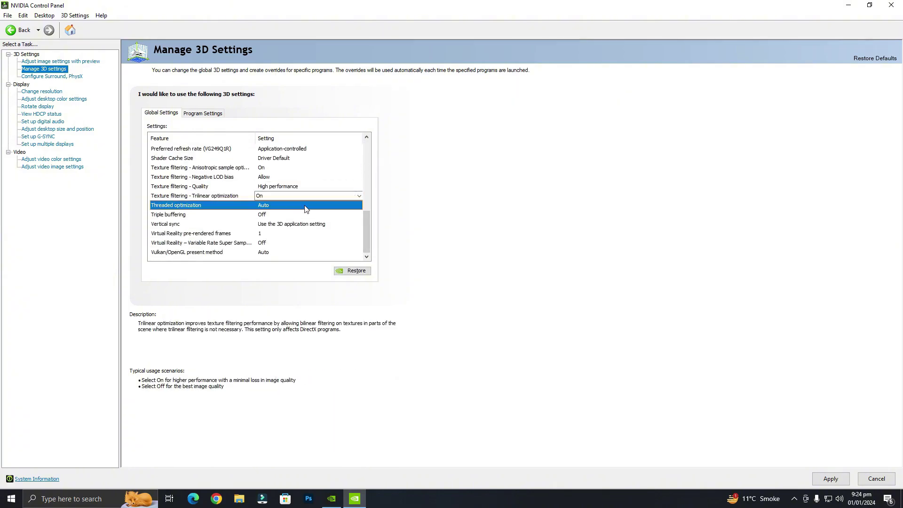
{"action": "left_click", "coordinate": [313, 206]}
{"action": "left_click", "coordinate": [331, 207]}
Step: Set Triple buffering and Vertical sync to Off
{"action": "left_click", "coordinate": [331, 215]}
{"action": "left_click", "coordinate": [331, 215]}
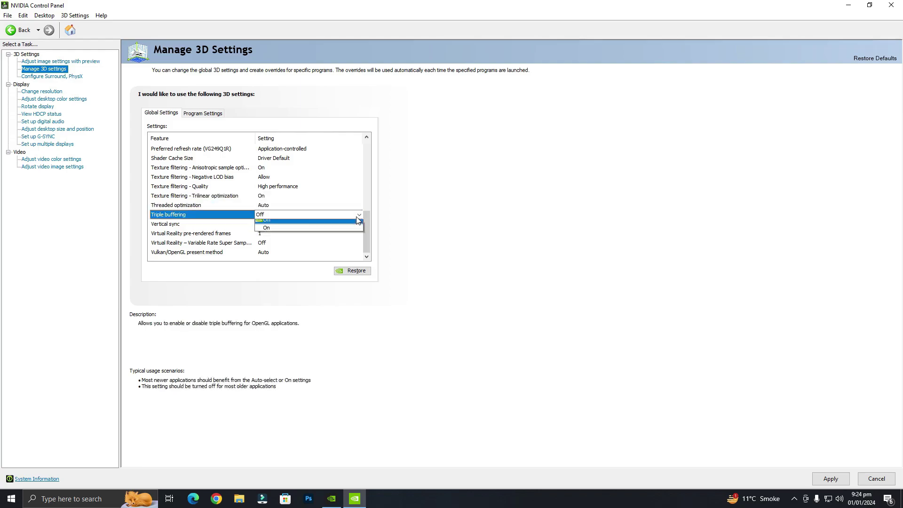
{"action": "left_click", "coordinate": [307, 225]}
{"action": "left_click", "coordinate": [306, 225]}
{"action": "left_click", "coordinate": [305, 226]}
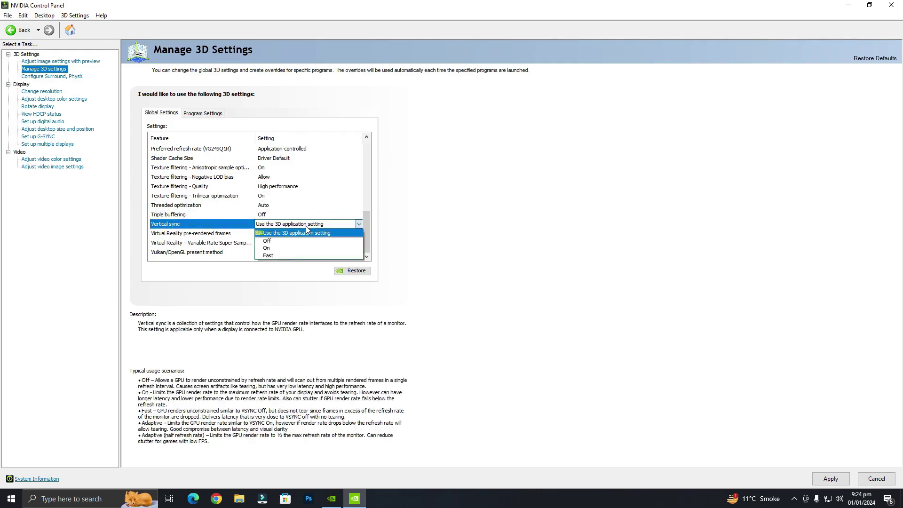
{"action": "left_click", "coordinate": [355, 232]}
{"action": "mouse_move", "coordinate": [366, 215]}
{"action": "left_mouse_down"}
{"action": "mouse_move", "coordinate": [367, 204]}
{"action": "mouse_move", "coordinate": [366, 217]}
{"action": "left_mouse_up"}
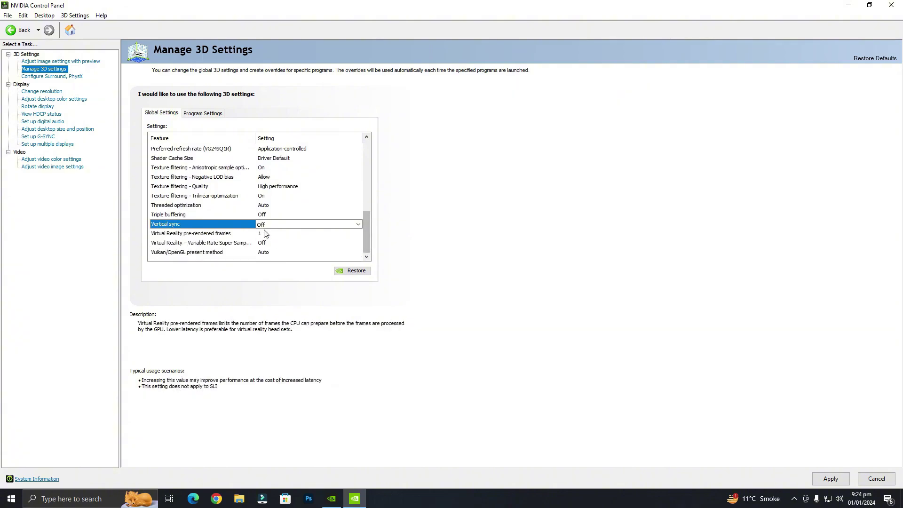
Step: Set Virtual Reality pre-rendered frames to 1 and Virtual Reality - Variable Rate Super Sampling to Off
{"action": "left_click", "coordinate": [292, 234]}
{"action": "left_click", "coordinate": [291, 234]}
{"action": "left_click", "coordinate": [259, 244]}
{"action": "left_click", "coordinate": [211, 245]}
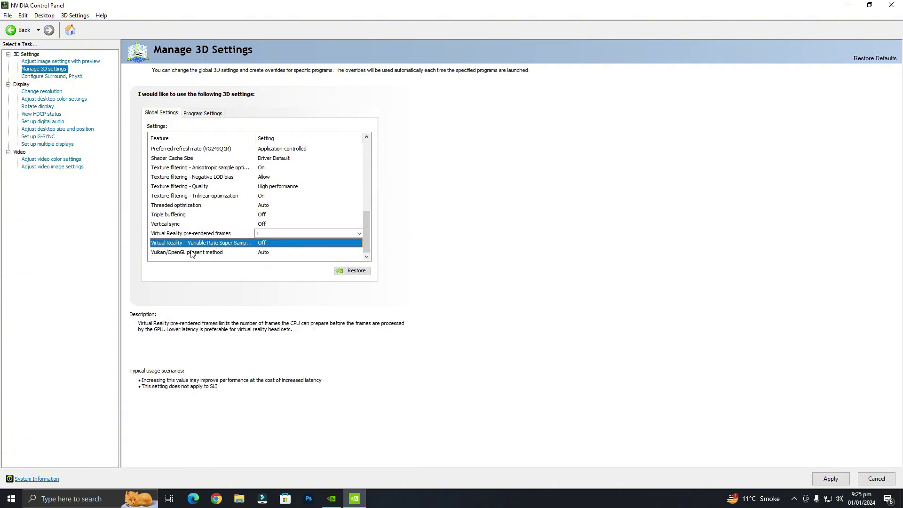
Step: Set Vulkan/OpenGL present method to Auto and apply the global 3D settings
{"action": "left_click", "coordinate": [230, 252]}
{"action": "left_click", "coordinate": [282, 253]}
{"action": "left_click", "coordinate": [284, 261]}
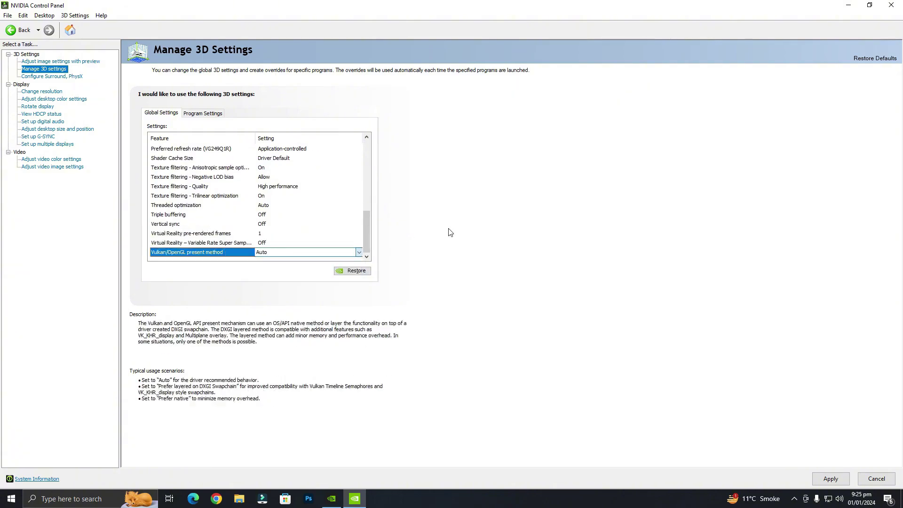
{"action": "left_click", "coordinate": [831, 479]}
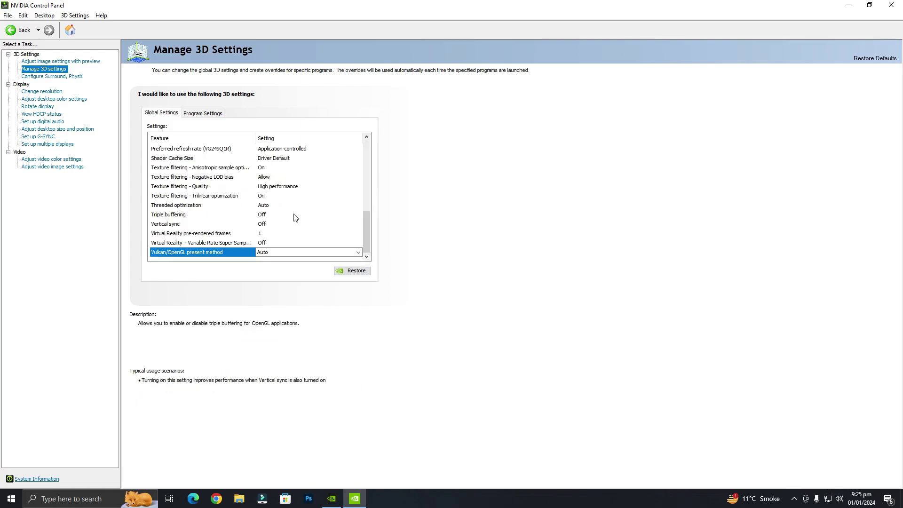
Step: Set the desktop scaling mode to Full-screen with 1920 x 1080 resolution at 144Hz, then apply and keep the changes
{"action": "left_click", "coordinate": [51, 92]}
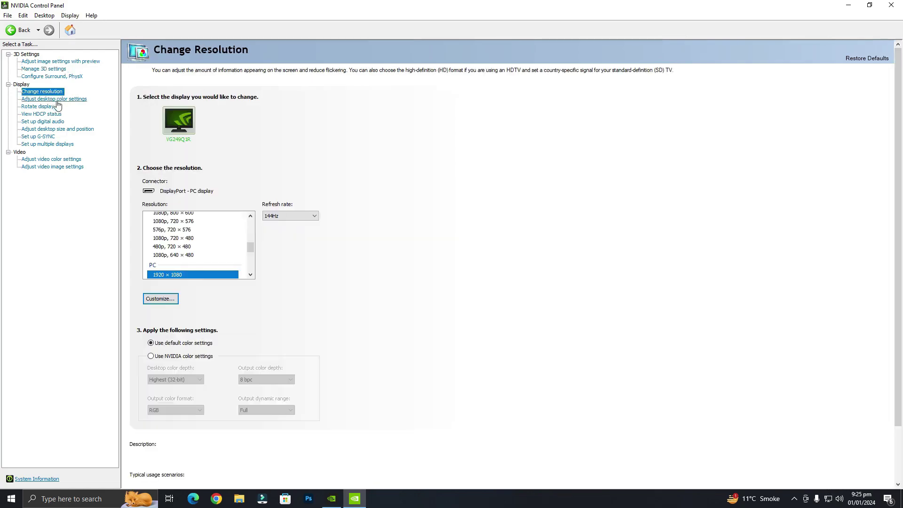
{"action": "left_click", "coordinate": [59, 100]}
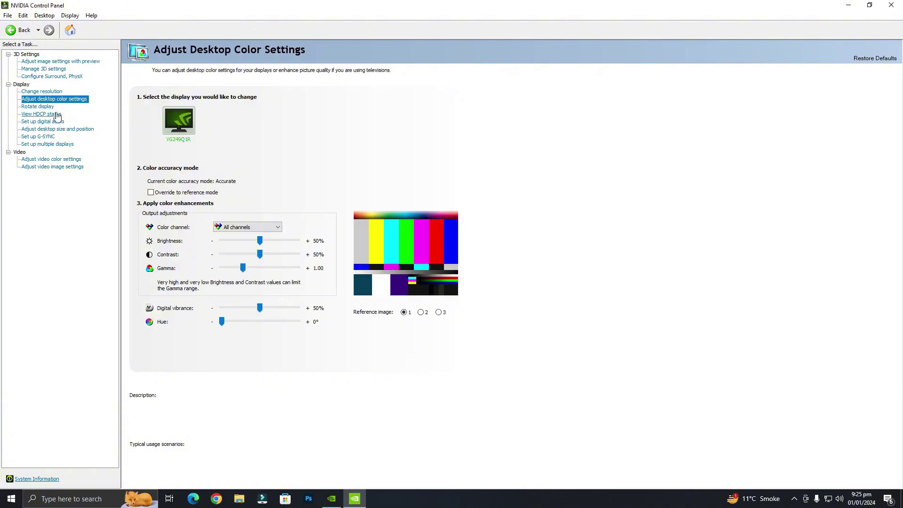
{"action": "left_click", "coordinate": [78, 131]}
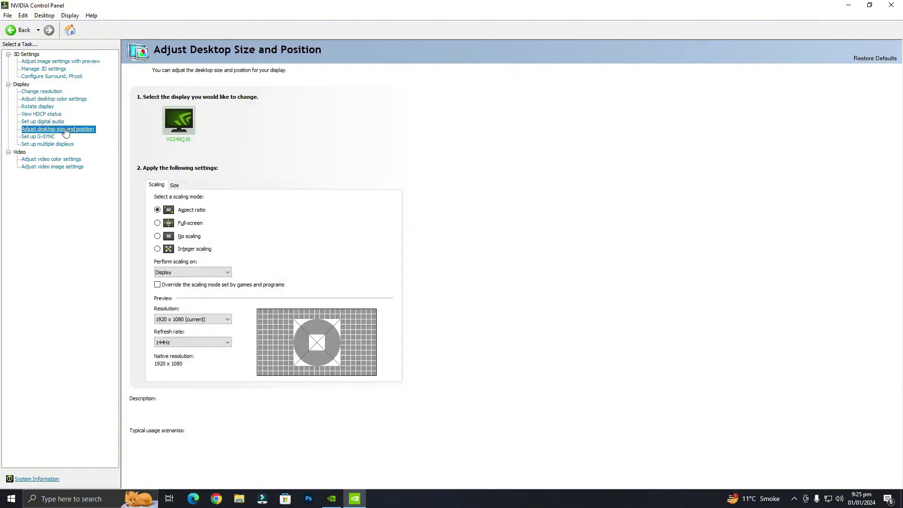
{"action": "left_click", "coordinate": [185, 224]}
{"action": "left_click", "coordinate": [193, 320]}
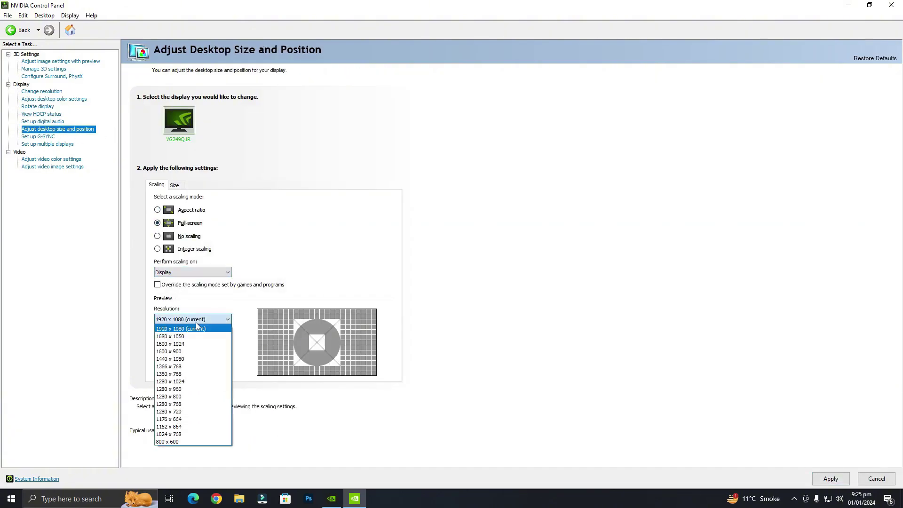
{"action": "left_click", "coordinate": [195, 323]}
{"action": "left_click", "coordinate": [198, 342]}
{"action": "left_click", "coordinate": [172, 353]}
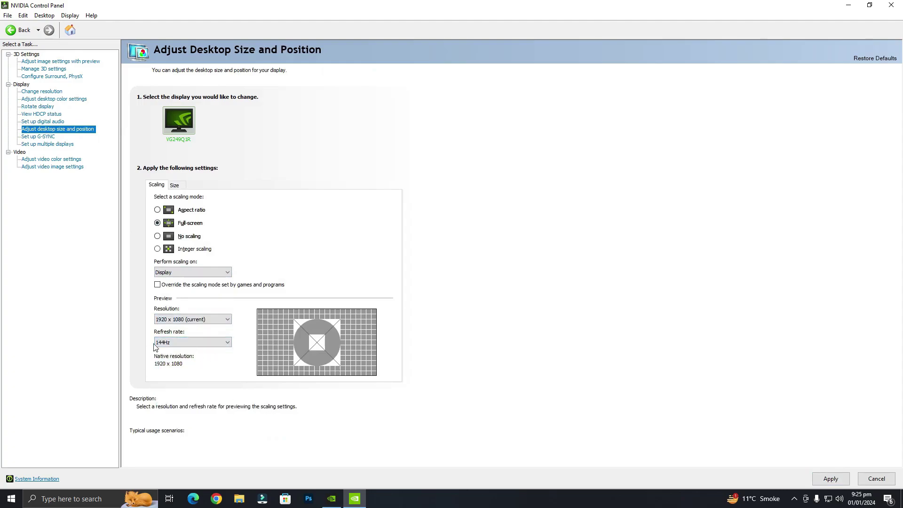
{"action": "left_click", "coordinate": [831, 479]}
{"action": "left_click", "coordinate": [488, 263]}
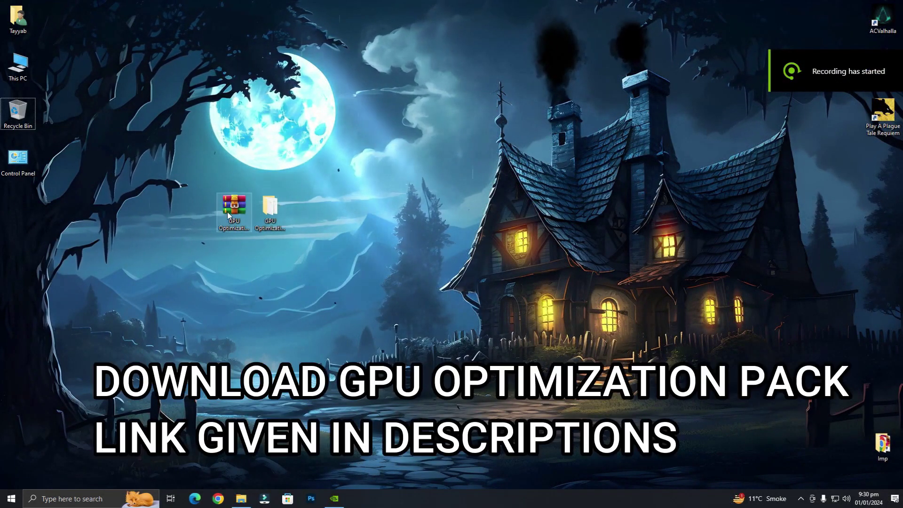
Step: Extract the GPU Optimization Guide archive on the desktop, replacing all existing files
{"action": "left_click", "coordinate": [233, 207]}
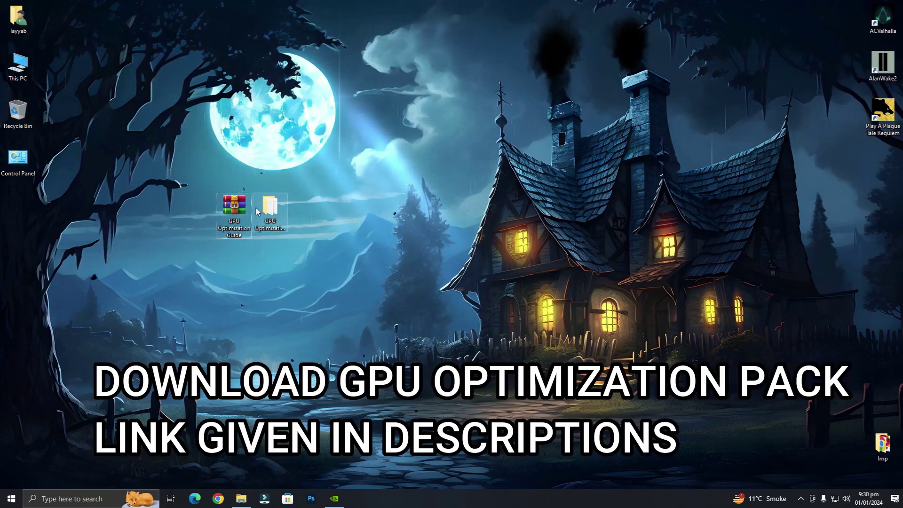
{"action": "right_click", "coordinate": [233, 206]}
{"action": "left_click", "coordinate": [278, 250]}
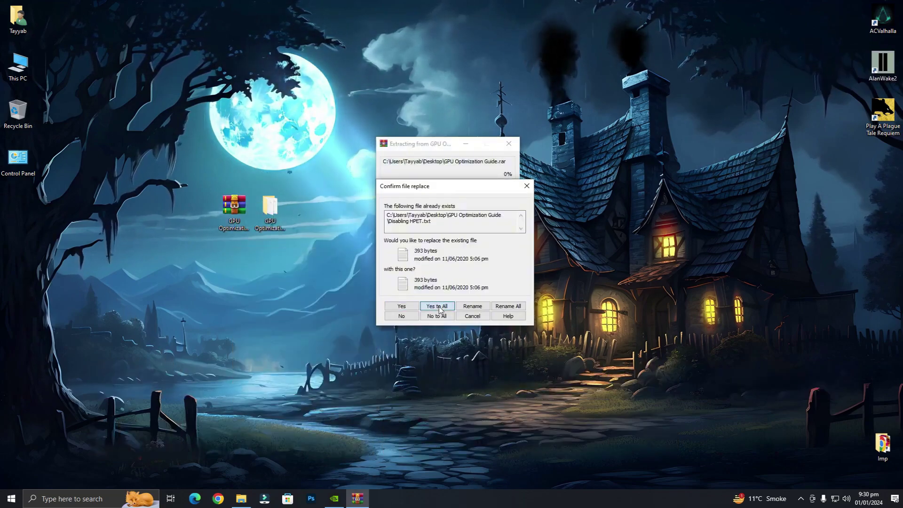
{"action": "left_click", "coordinate": [438, 306]}
Step: Open the GPU Optimization folder inside the extracted guide and select the Clear batch file
{"action": "double_click", "coordinate": [270, 204]}
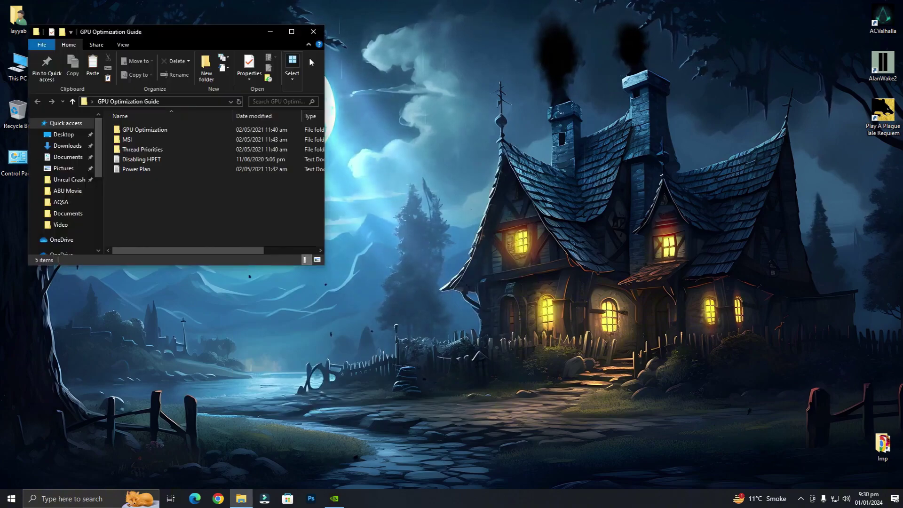
{"action": "left_click", "coordinate": [291, 30]}
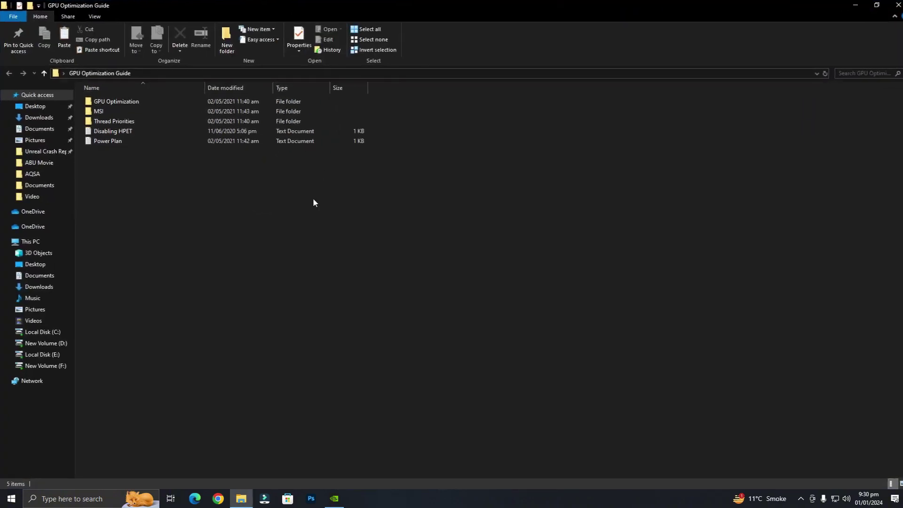
{"action": "double_click", "coordinate": [117, 103]}
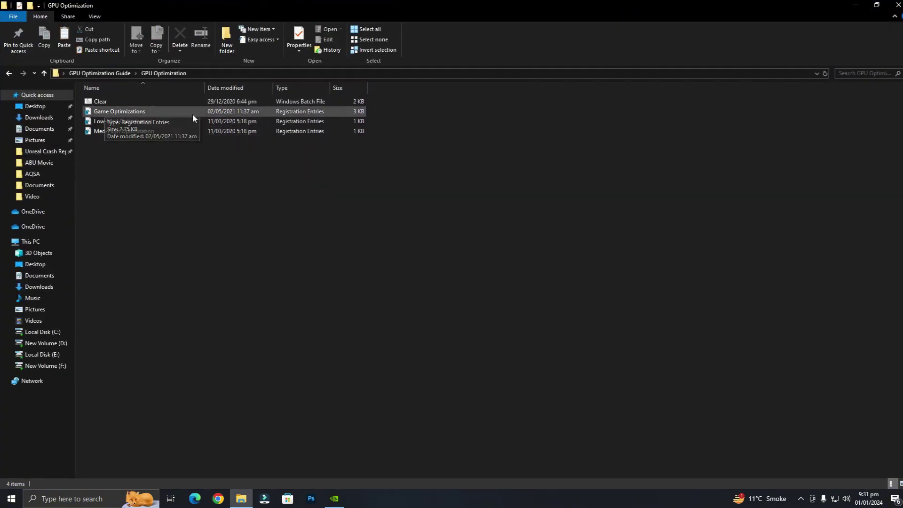
{"action": "right_click", "coordinate": [97, 102]}
{"action": "left_click", "coordinate": [250, 163]}
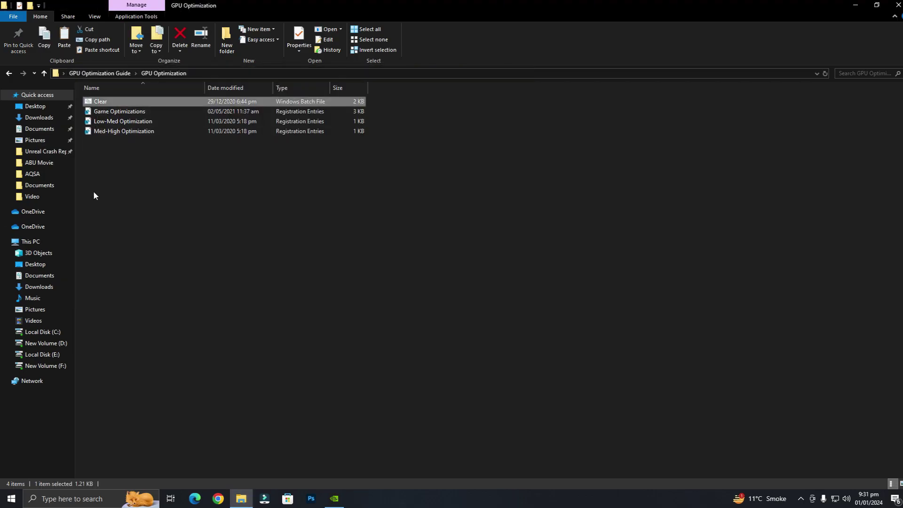
Step: Merge the Game Optimizations registry file into the registry, allowing the changes
{"action": "right_click", "coordinate": [121, 112]}
{"action": "left_click", "coordinate": [153, 121]}
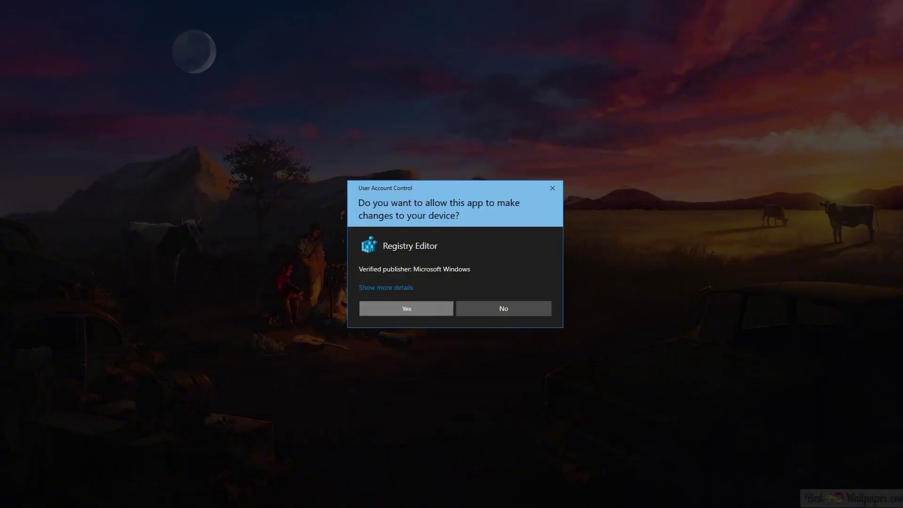
{"action": "left_click", "coordinate": [407, 309]}
{"action": "left_click", "coordinate": [529, 267]}
{"action": "left_click", "coordinate": [563, 250]}
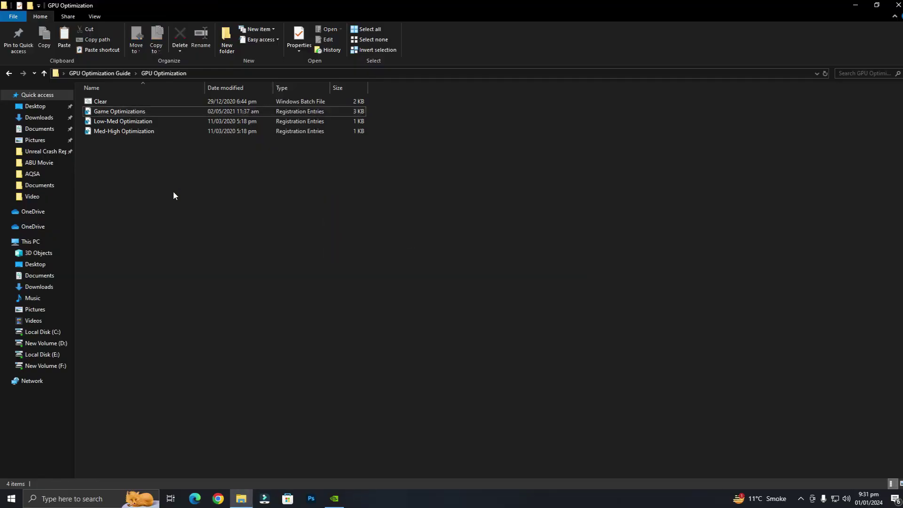
Step: Add the Med-High Optimization registry entries to the registry, allowing the changes
{"action": "double_click", "coordinate": [148, 132]}
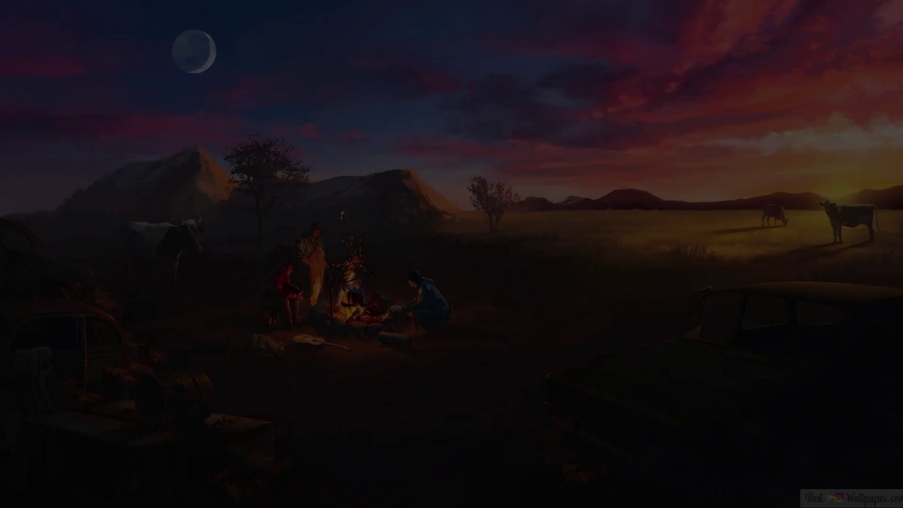
{"action": "left_click", "coordinate": [423, 311]}
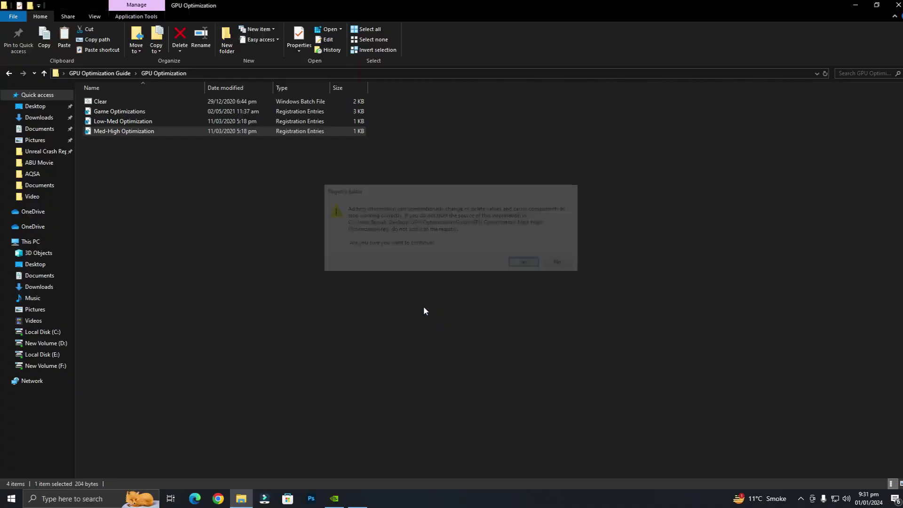
{"action": "left_click", "coordinate": [523, 262]}
{"action": "left_click", "coordinate": [562, 250]}
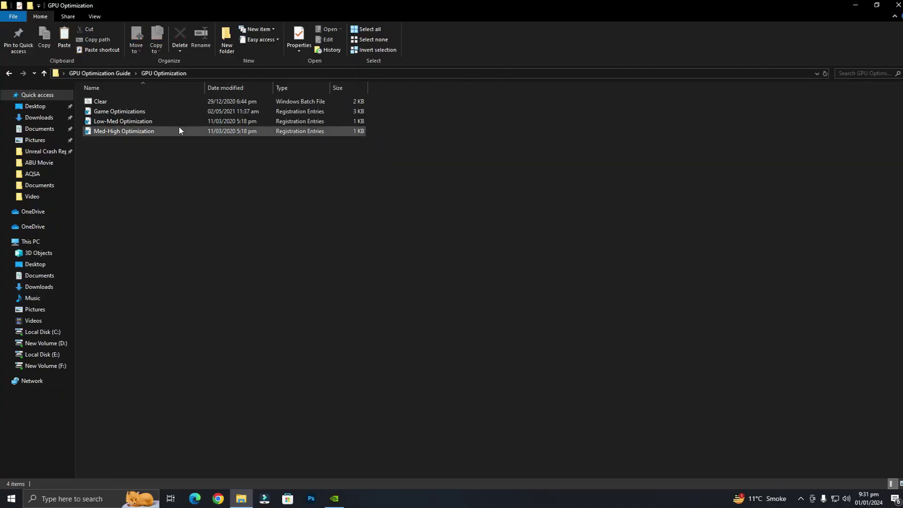
Step: Extract the MSI_util_v3 archive in the guide's MSI folder and run the extracted utility as administrator
{"action": "left_click", "coordinate": [8, 74]}
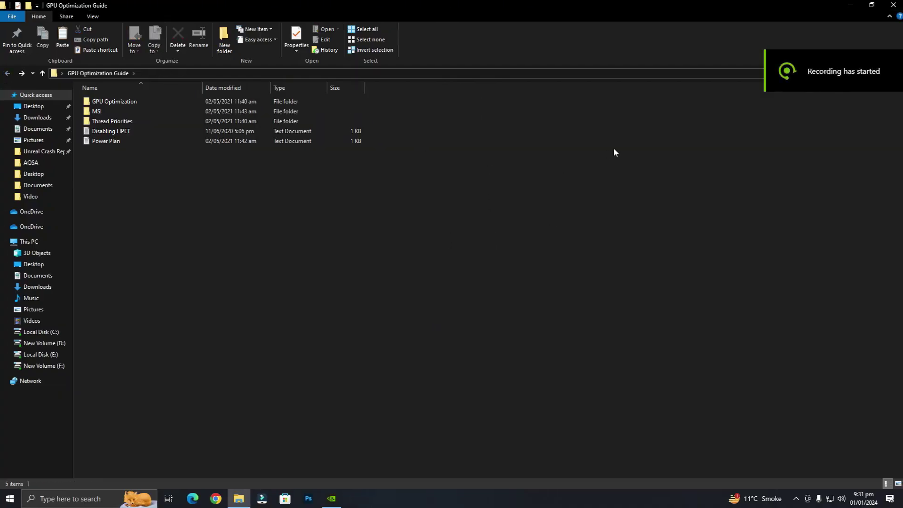
{"action": "double_click", "coordinate": [98, 114]}
{"action": "right_click", "coordinate": [106, 101]}
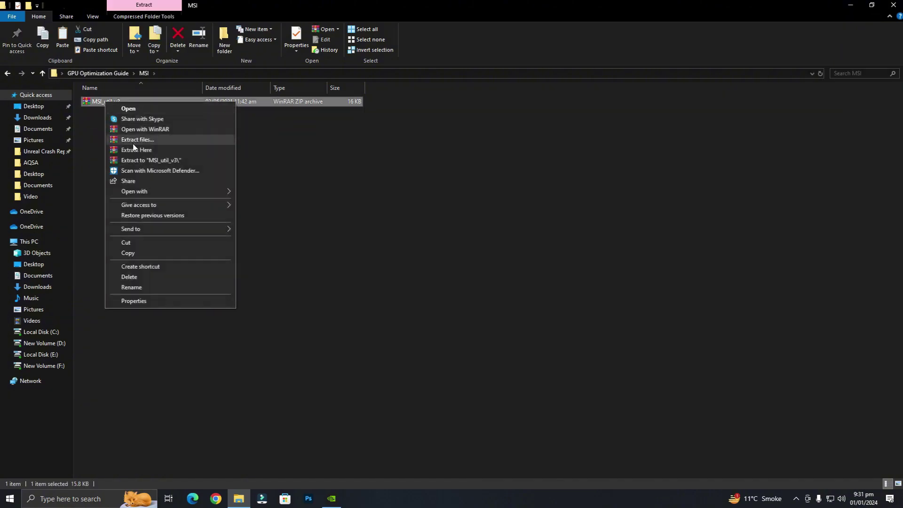
{"action": "left_click", "coordinate": [136, 148]}
{"action": "right_click", "coordinate": [108, 101]}
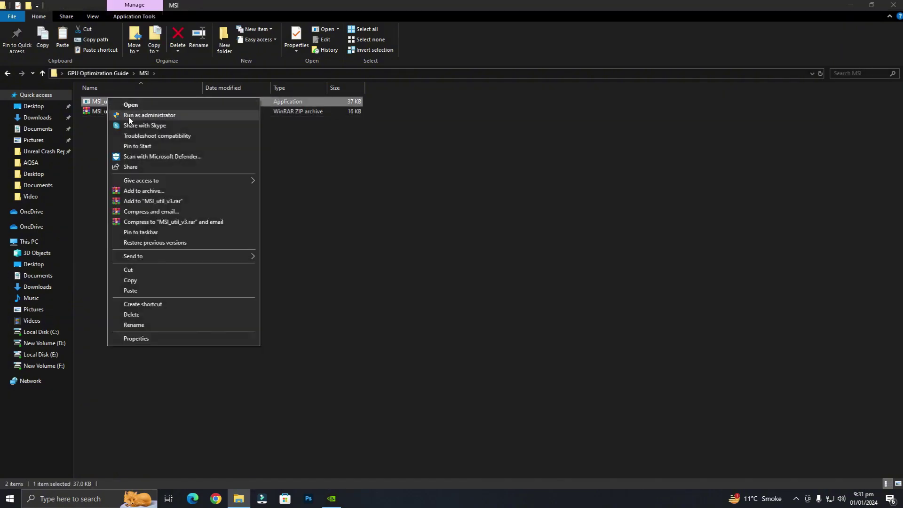
{"action": "left_click", "coordinate": [128, 111]}
{"action": "left_click", "coordinate": [419, 315]}
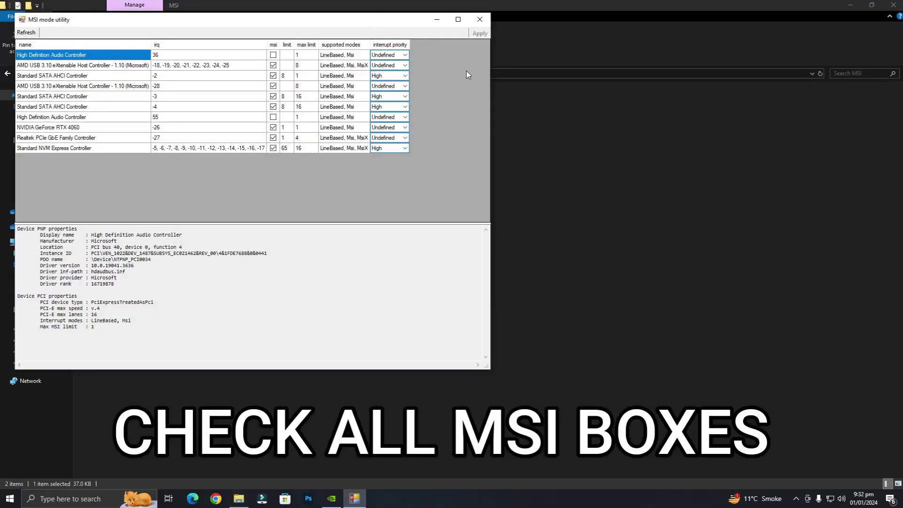
Step: Clear the view around the MSI mode utility and enable msi for both High Definition Audio Controller entries
{"action": "left_click_drag", "start_coordinate": [362, 26], "coordinate": [583, 122]}
{"action": "left_click", "coordinate": [850, 5]}
{"action": "left_click_drag", "start_coordinate": [523, 118], "coordinate": [506, 86]}
{"action": "left_click_drag", "start_coordinate": [553, 118], "coordinate": [559, 162]}
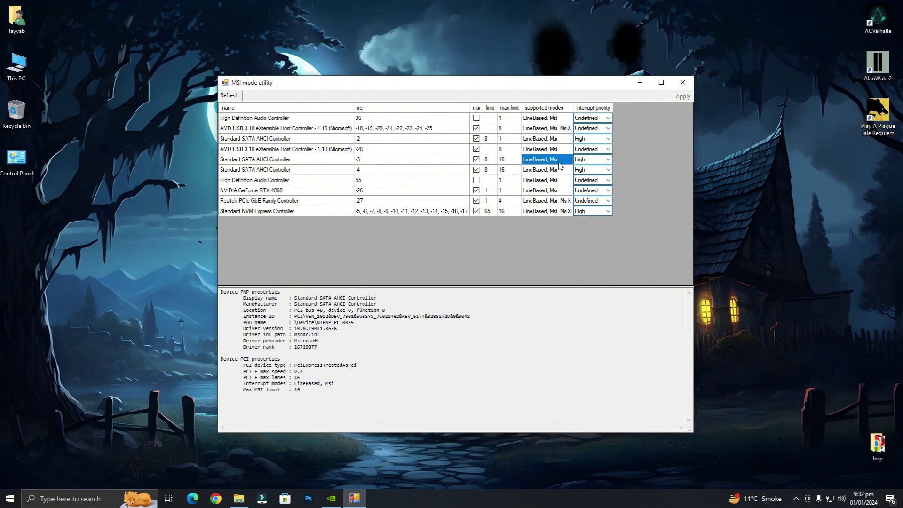
{"action": "left_click", "coordinate": [570, 202]}
{"action": "left_click", "coordinate": [546, 128]}
{"action": "left_click", "coordinate": [476, 118]}
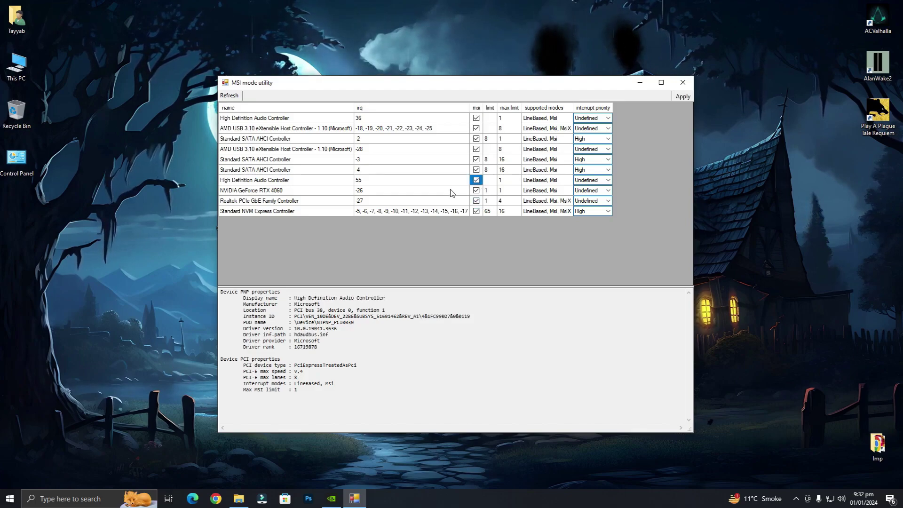
Step: Set the NVIDIA GeForce RTX 4060's interrupt priority to High, apply the changes and close the MSI mode utility
{"action": "left_click", "coordinate": [285, 193]}
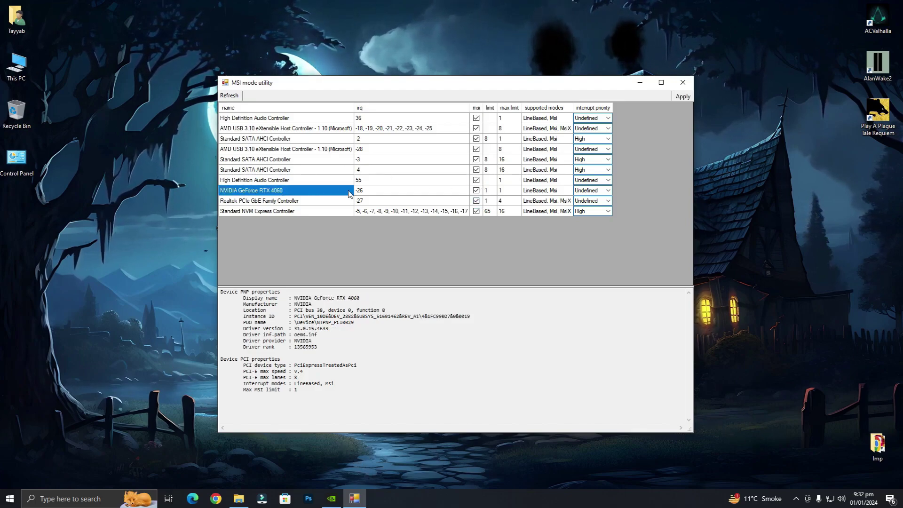
{"action": "left_click", "coordinate": [611, 191]}
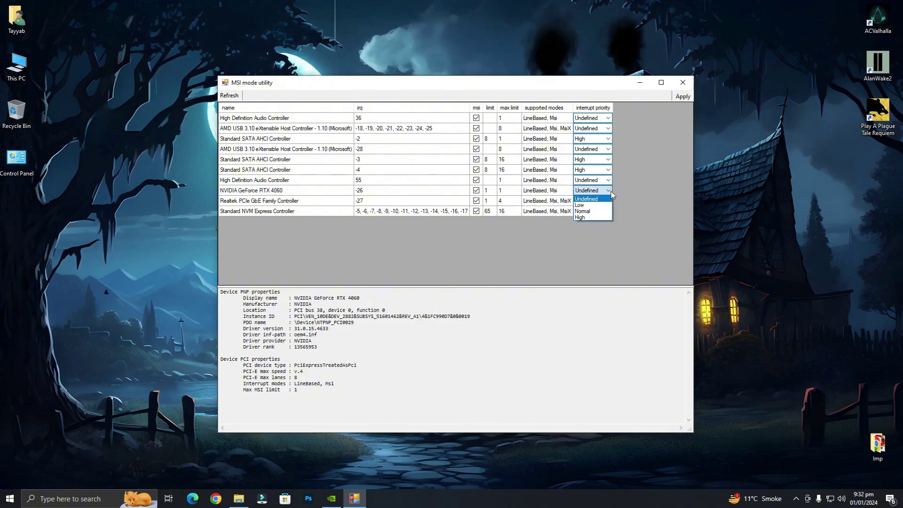
{"action": "left_click", "coordinate": [276, 192]}
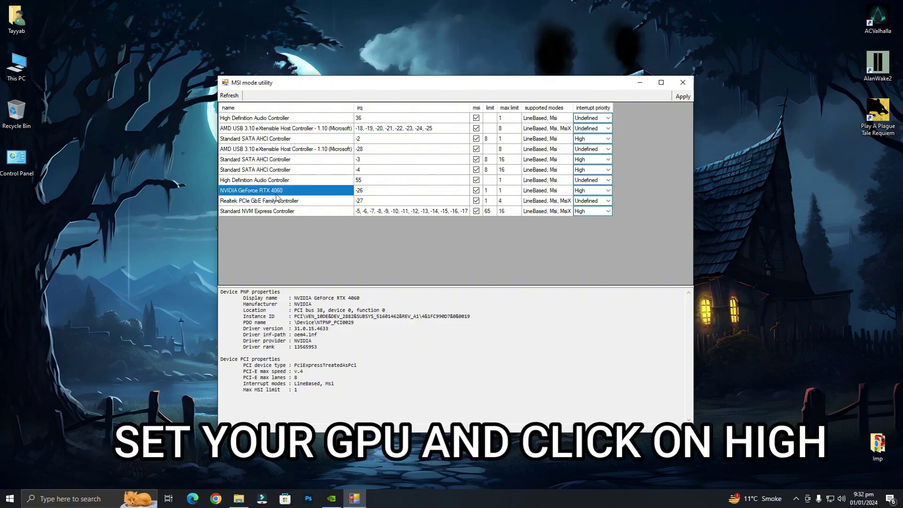
{"action": "left_click", "coordinate": [597, 193]}
{"action": "left_click", "coordinate": [597, 191]}
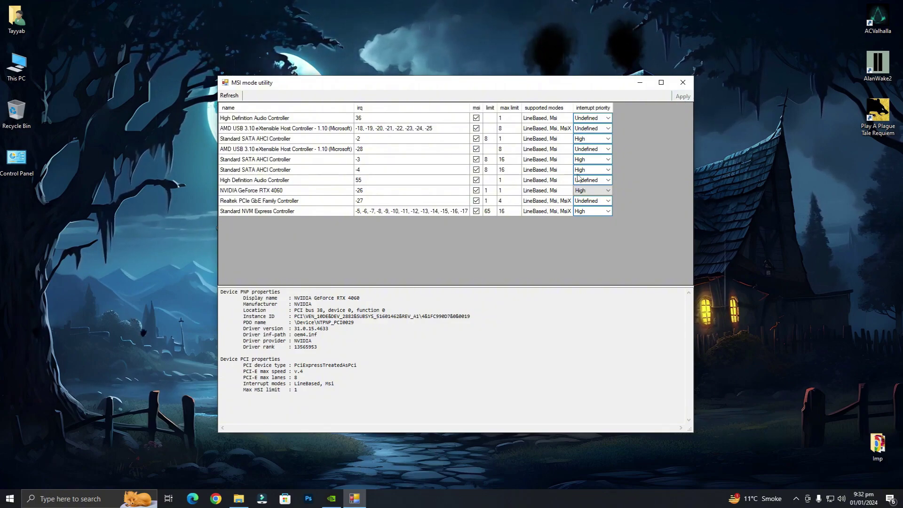
{"action": "left_click", "coordinate": [683, 82]}
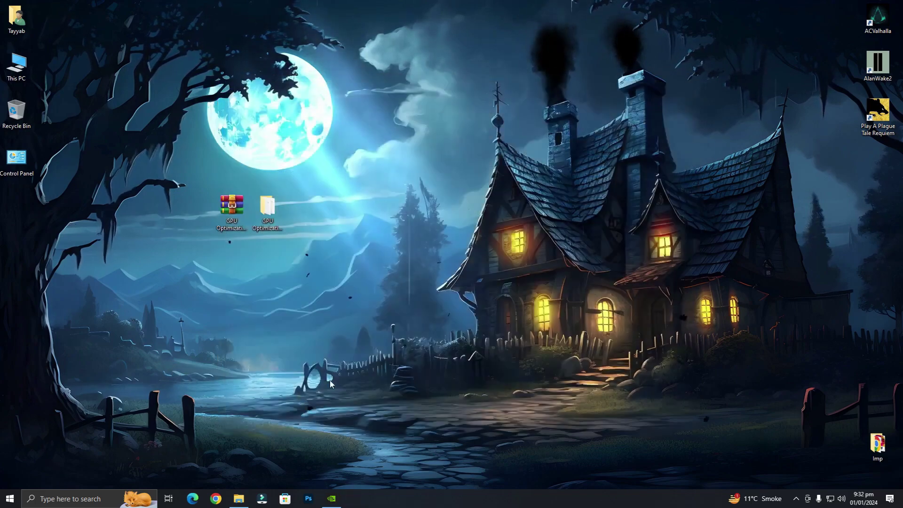
Step: Merge the NVIDIA Thread Priority registry file from the guide's Thread Priorities folder into the registry
{"action": "left_click", "coordinate": [238, 499]}
{"action": "left_click", "coordinate": [7, 73]}
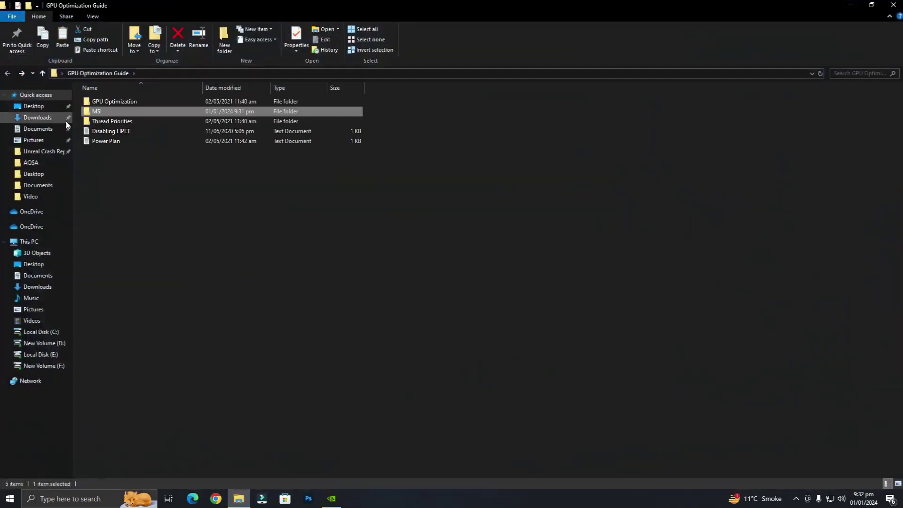
{"action": "double_click", "coordinate": [113, 121]}
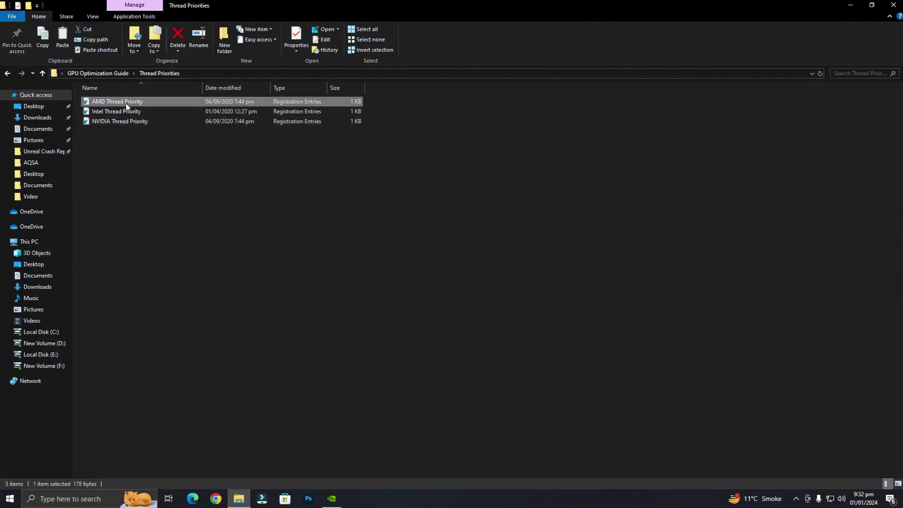
{"action": "left_click", "coordinate": [126, 124]}
{"action": "right_click", "coordinate": [135, 122]}
{"action": "left_click", "coordinate": [207, 125]}
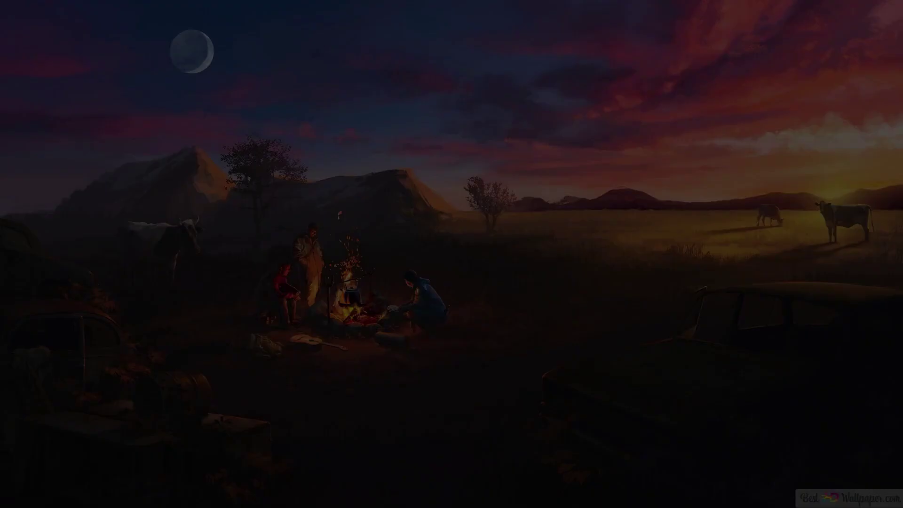
{"action": "left_click", "coordinate": [524, 264]}
{"action": "left_click", "coordinate": [565, 250]}
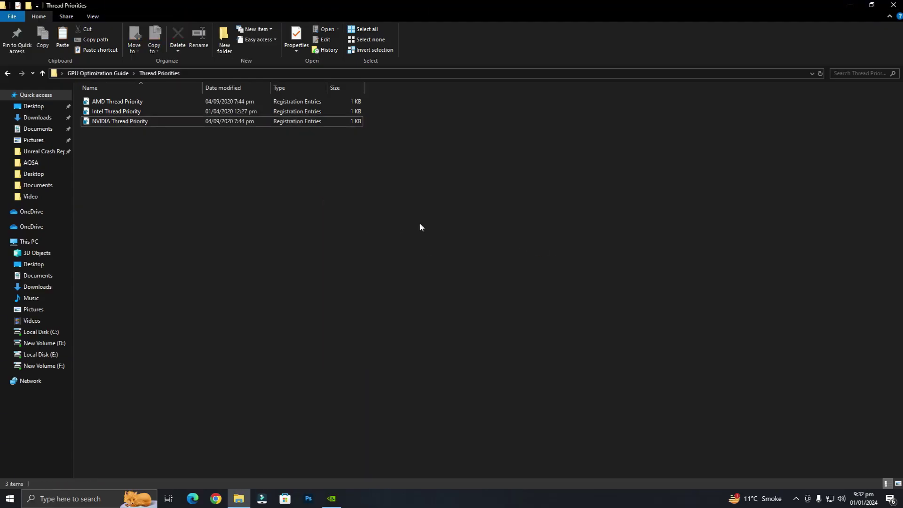
Step: Open the Power Plan text file from the GPU Optimization Guide folder and maximize its window
{"action": "left_click", "coordinate": [7, 73]}
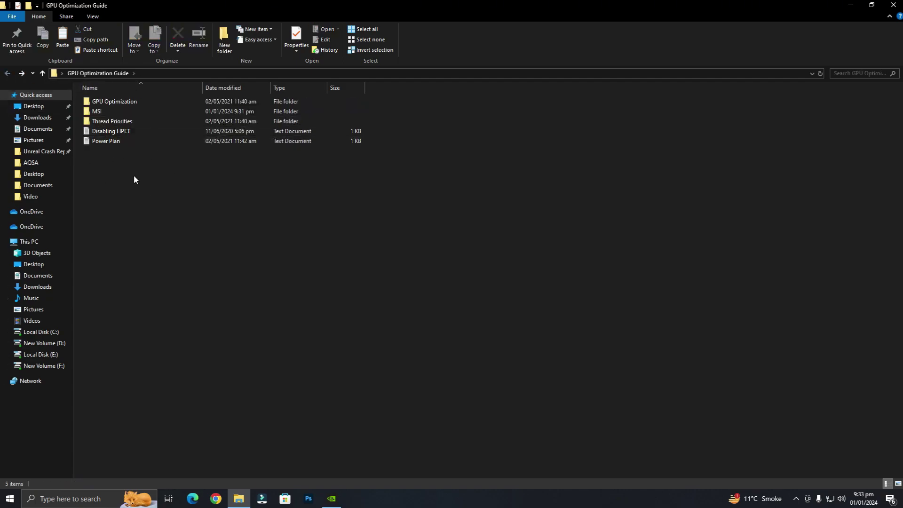
{"action": "double_click", "coordinate": [114, 141]}
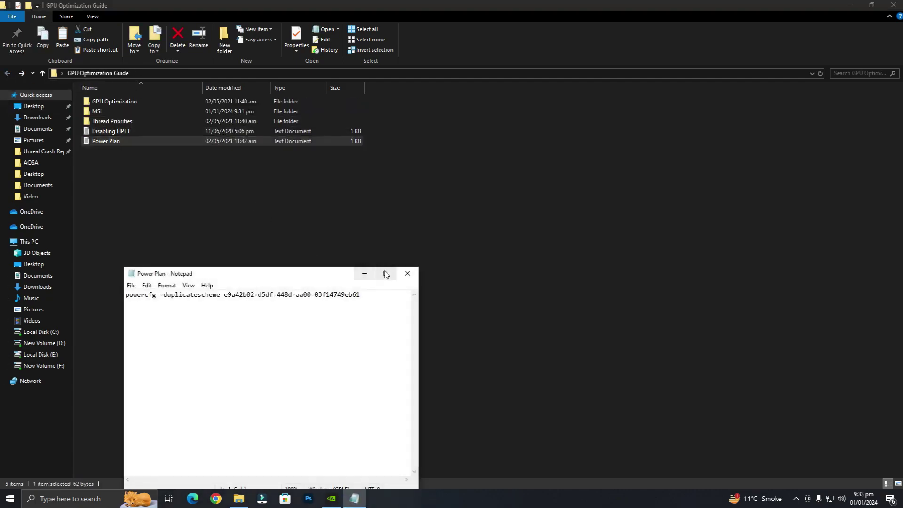
{"action": "left_click", "coordinate": [386, 274]}
Step: Search Windows for "command" and open Command Prompt
{"action": "left_click", "coordinate": [88, 504]}
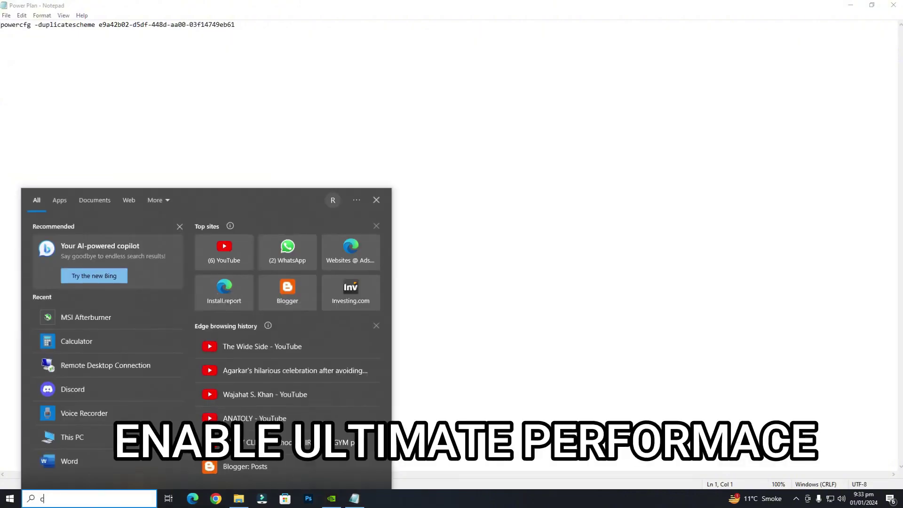
{"action": "type", "text": "command"}
{"action": "left_click", "coordinate": [104, 239]}
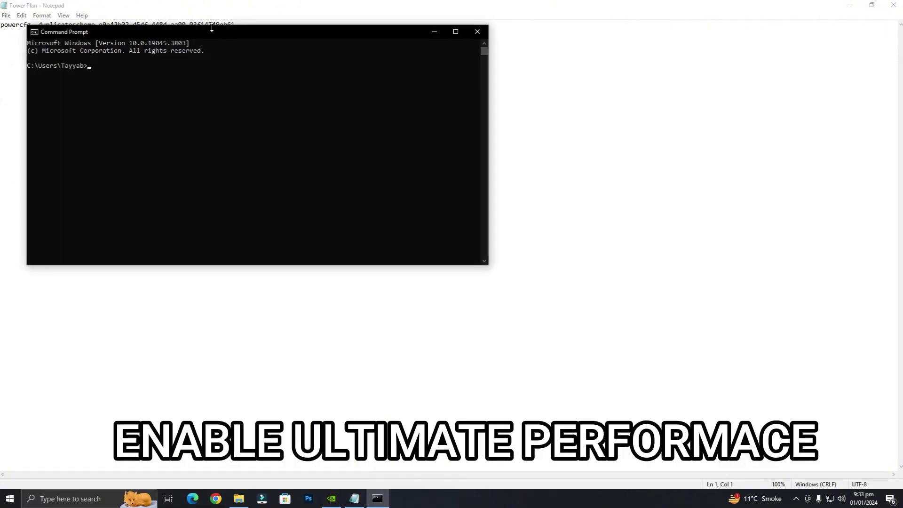
Step: Copy the powercfg -duplicatescheme command from the Power Plan file, run it in Command Prompt, and clear both windows away
{"action": "left_click_drag", "start_coordinate": [235, 26], "coordinate": [32, 30]}
{"action": "right_click", "coordinate": [31, 30]}
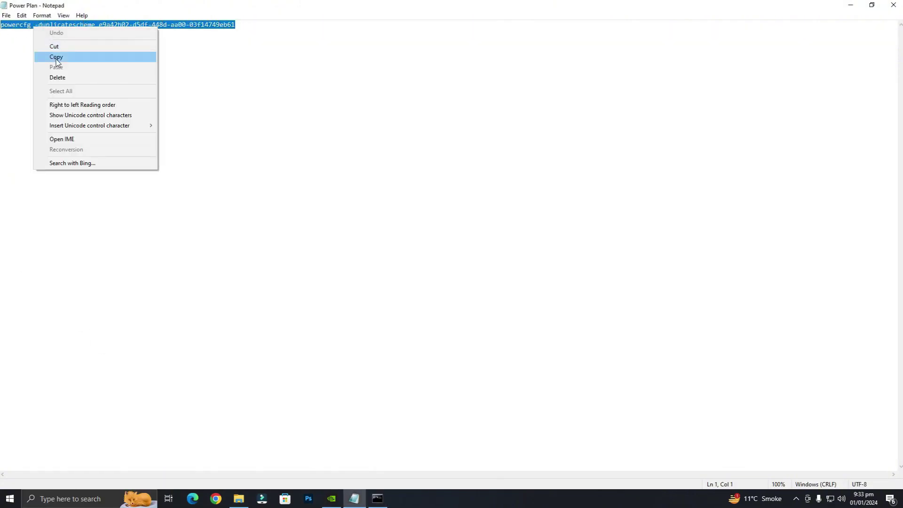
{"action": "left_click", "coordinate": [52, 56]}
{"action": "left_click", "coordinate": [378, 498]}
{"action": "key", "text": "Return"}
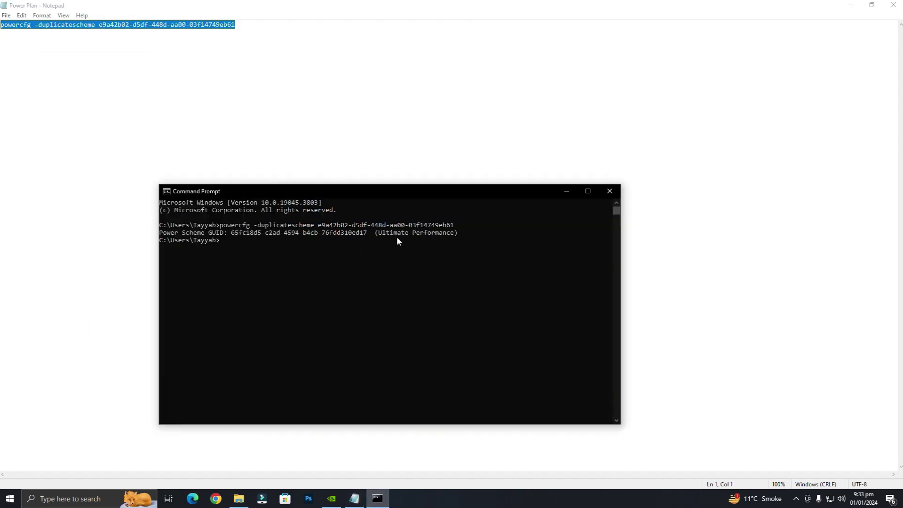
{"action": "left_click", "coordinate": [609, 191]}
{"action": "left_click", "coordinate": [850, 5]}
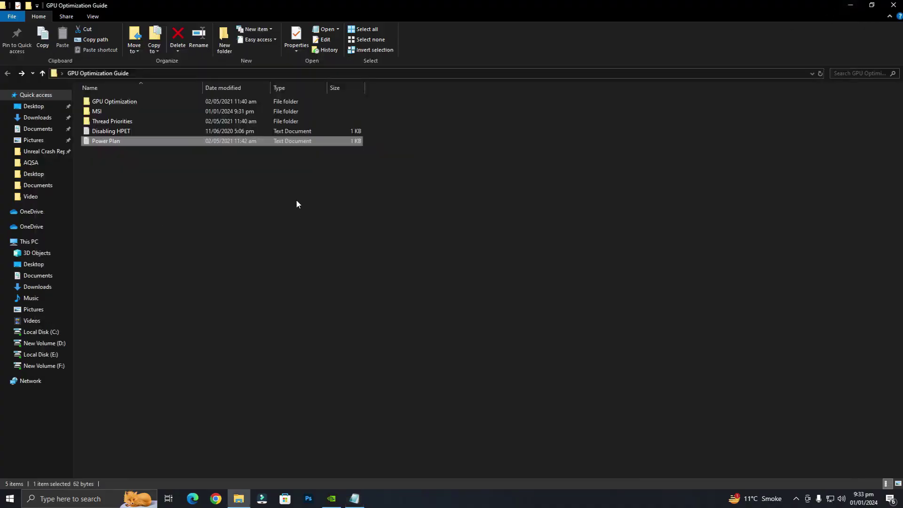
Step: Search Windows for "power opt", open Edit power plan and maximize its window
{"action": "left_click", "coordinate": [106, 501]}
{"action": "type", "text": "power p"}
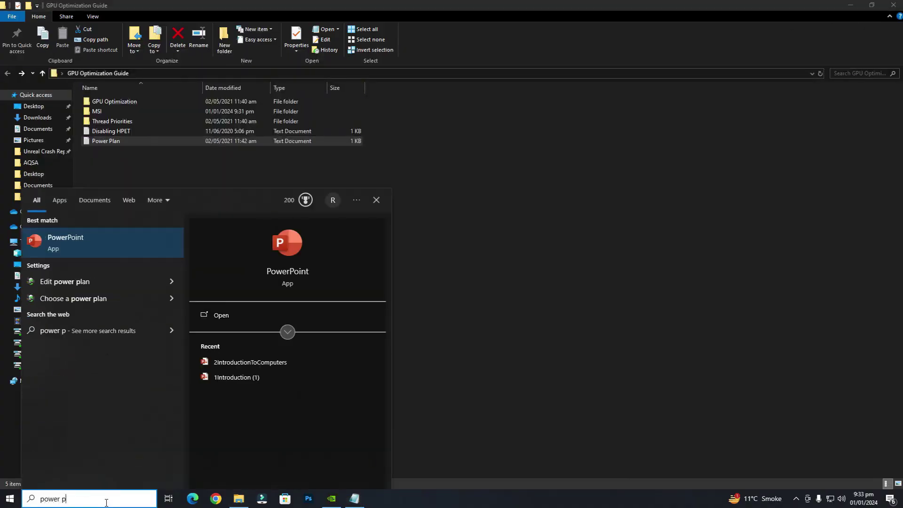
{"action": "key", "text": "BackSpace"}
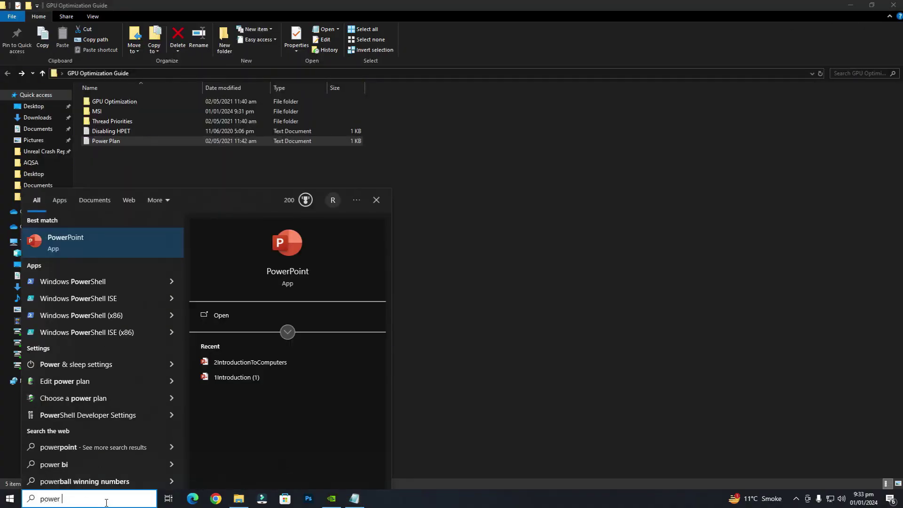
{"action": "type", "text": "opt"}
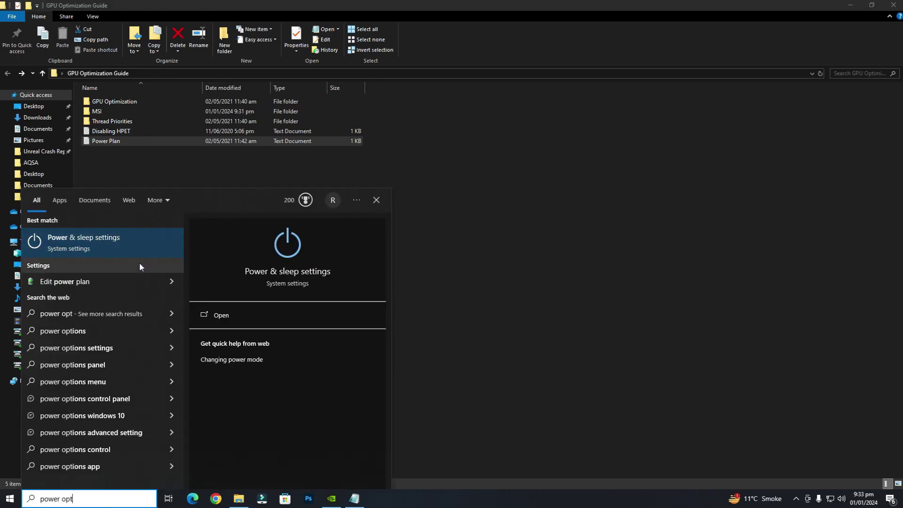
{"action": "left_click", "coordinate": [86, 281]}
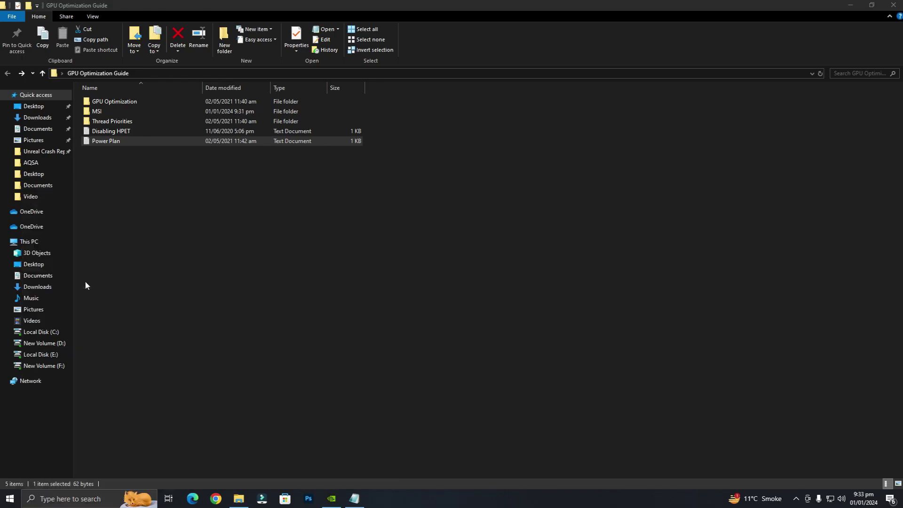
{"action": "left_click", "coordinate": [613, 134]}
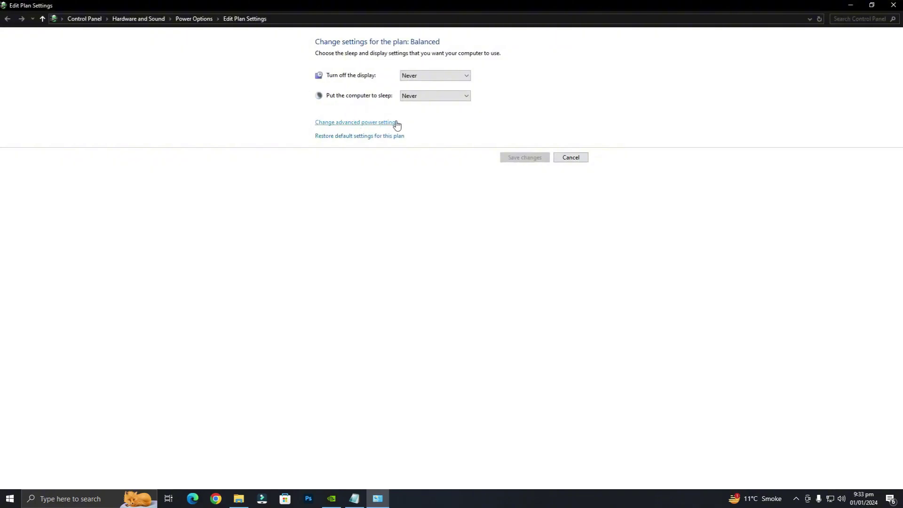
Step: Select the Ultimate Performance plan among the additional plans in Power Options and close the window
{"action": "left_click", "coordinate": [43, 19]}
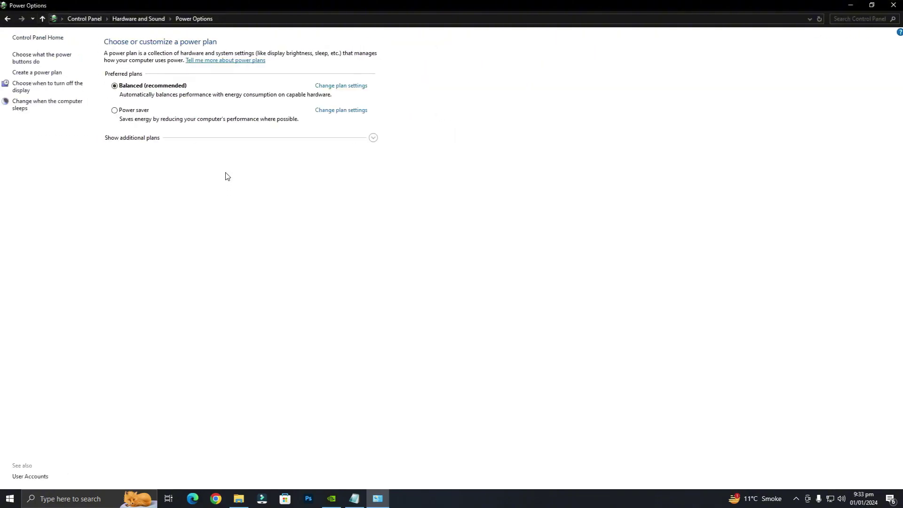
{"action": "left_click", "coordinate": [373, 138]}
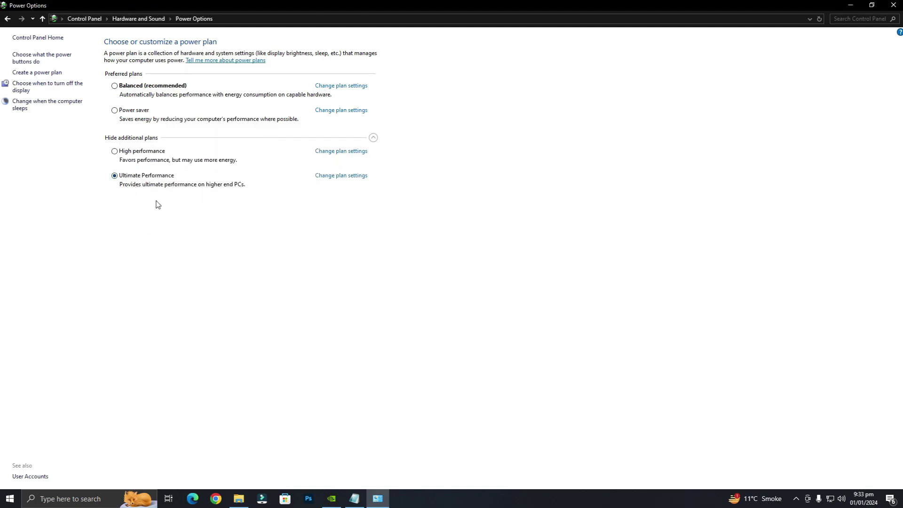
{"action": "left_click", "coordinate": [872, 6]}
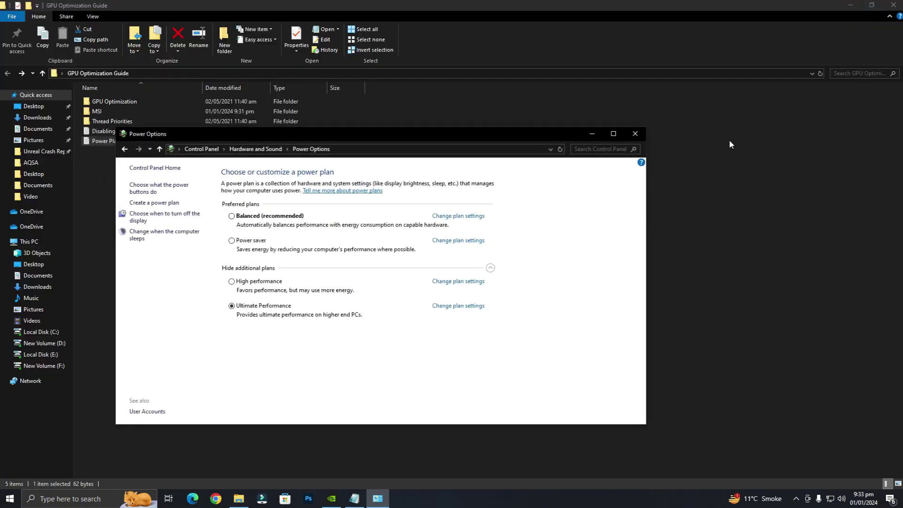
{"action": "left_click", "coordinate": [635, 134]}
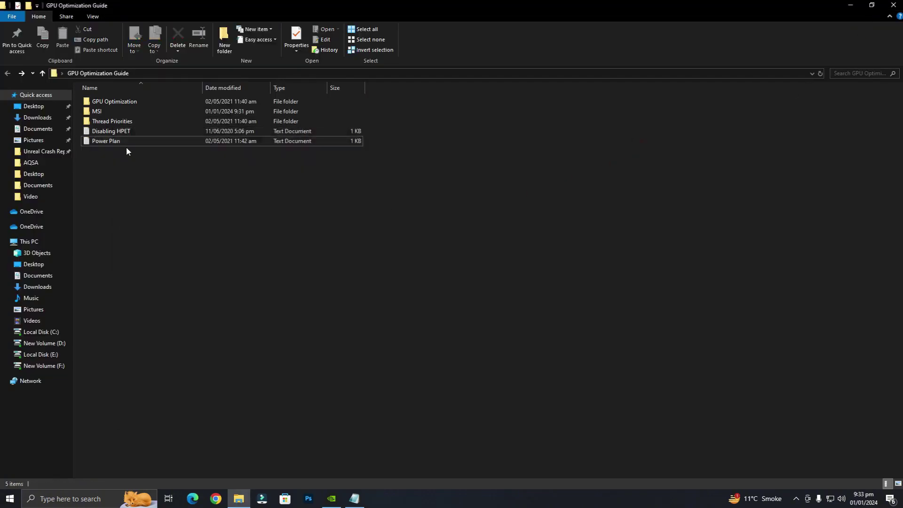
Step: Open the Disabling HPET text file from the GPU Optimization Guide folder and maximize its window
{"action": "left_click", "coordinate": [114, 135]}
{"action": "double_click", "coordinate": [115, 134]}
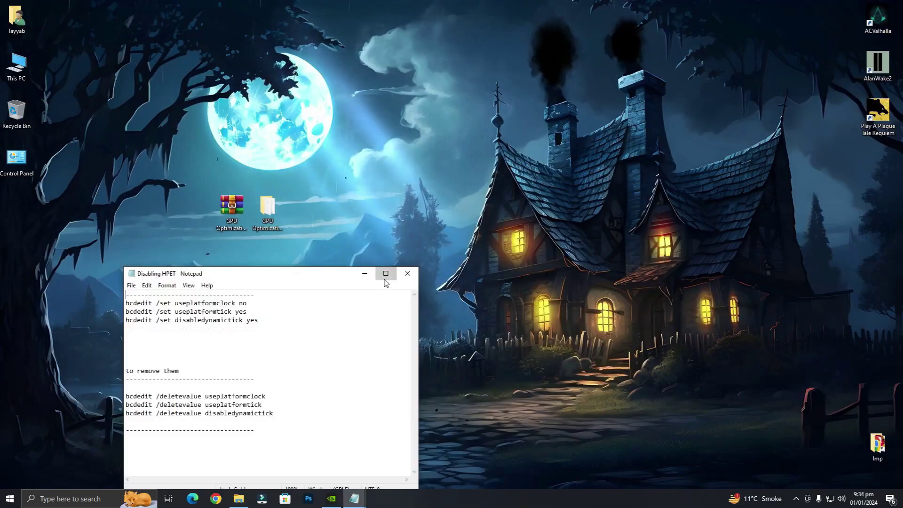
{"action": "left_click", "coordinate": [385, 275]}
Step: Try to run bcdedit /set useplatformclock no in a Command Prompt opened without administrator rights, and close it
{"action": "left_click", "coordinate": [141, 499]}
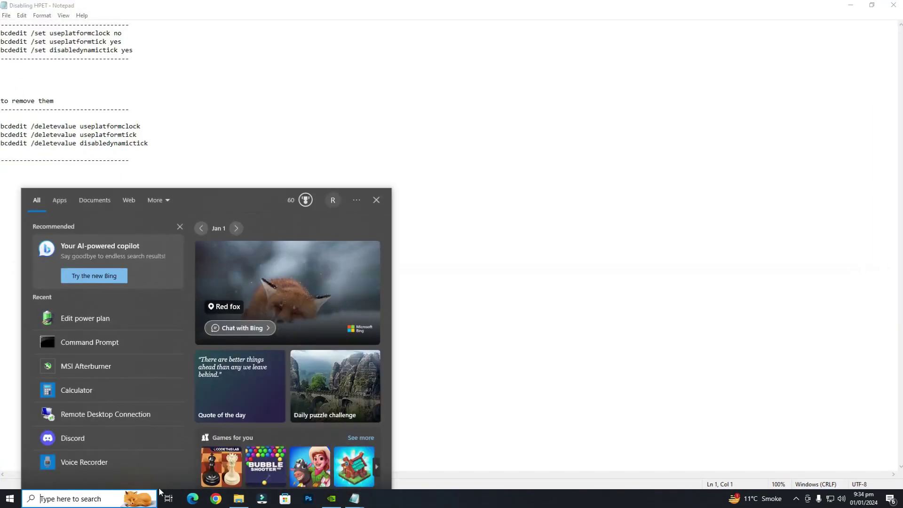
{"action": "type", "text": "com"}
{"action": "key", "text": "Return"}
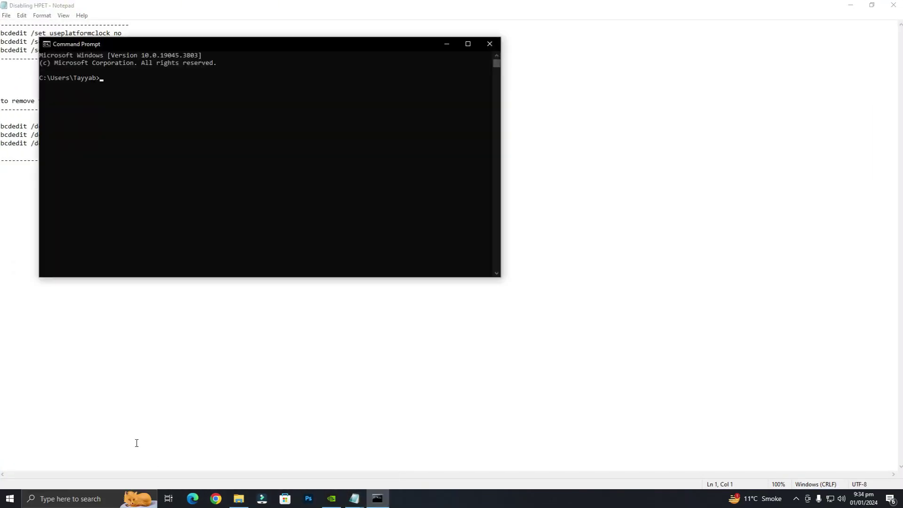
{"action": "left_click_drag", "start_coordinate": [201, 45], "coordinate": [339, 95]}
{"action": "triple_click", "coordinate": [121, 32]}
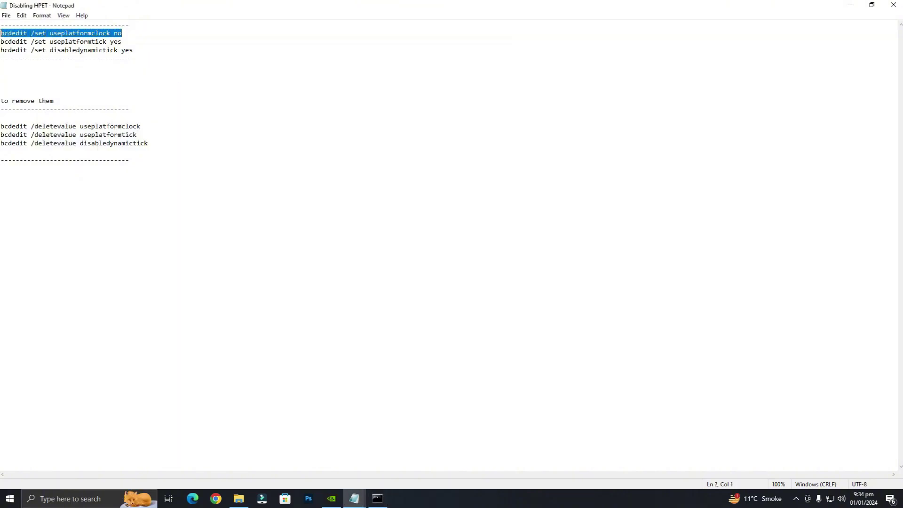
{"action": "right_click", "coordinate": [26, 35]}
{"action": "left_click", "coordinate": [48, 64]}
{"action": "right_click", "coordinate": [360, 505]}
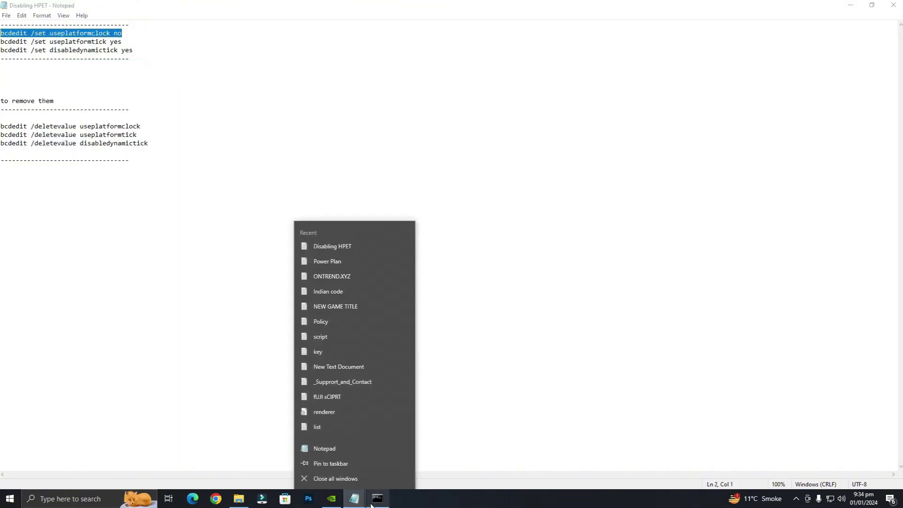
{"action": "left_click", "coordinate": [378, 499]}
{"action": "right_click", "coordinate": [253, 129]}
{"action": "key", "text": "Return"}
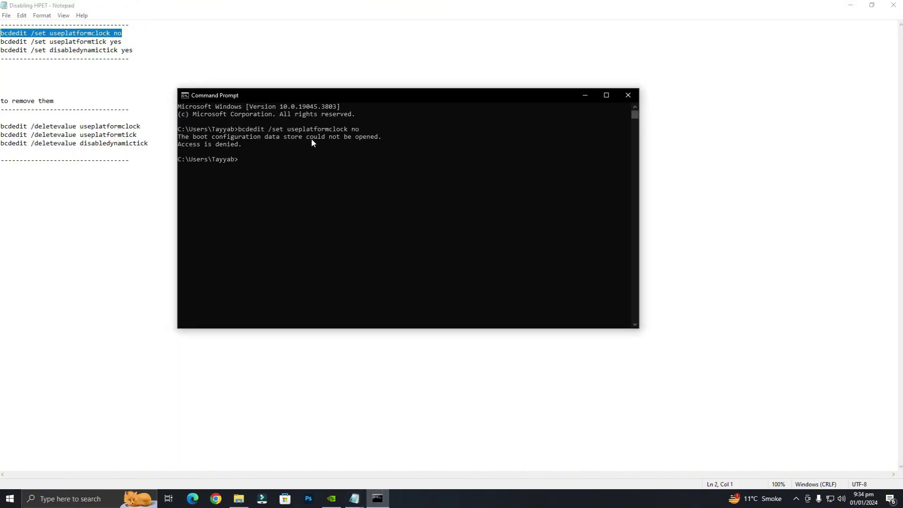
{"action": "left_click", "coordinate": [628, 95]}
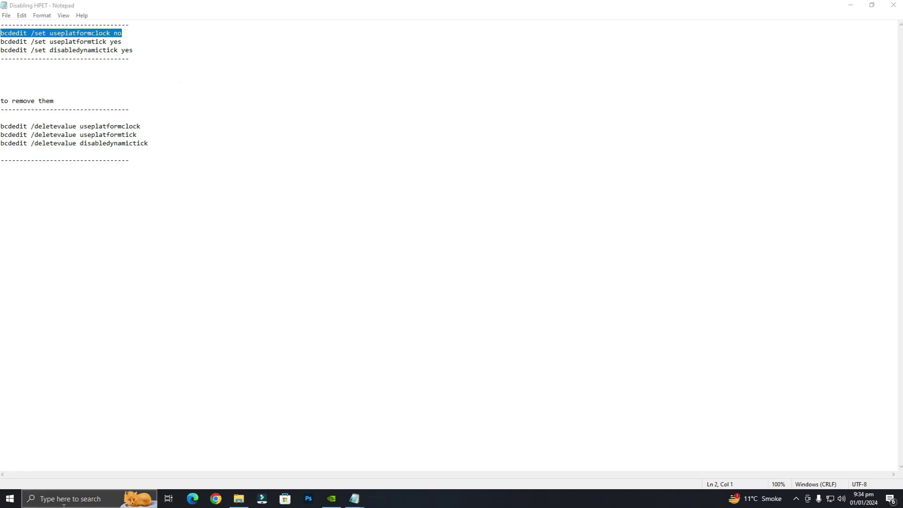
Step: Search Windows for "com", open Command Prompt as administrator and move its window clear of the HPET commands
{"action": "left_click", "coordinate": [71, 498]}
{"action": "type", "text": "com"}
{"action": "right_click", "coordinate": [99, 248]}
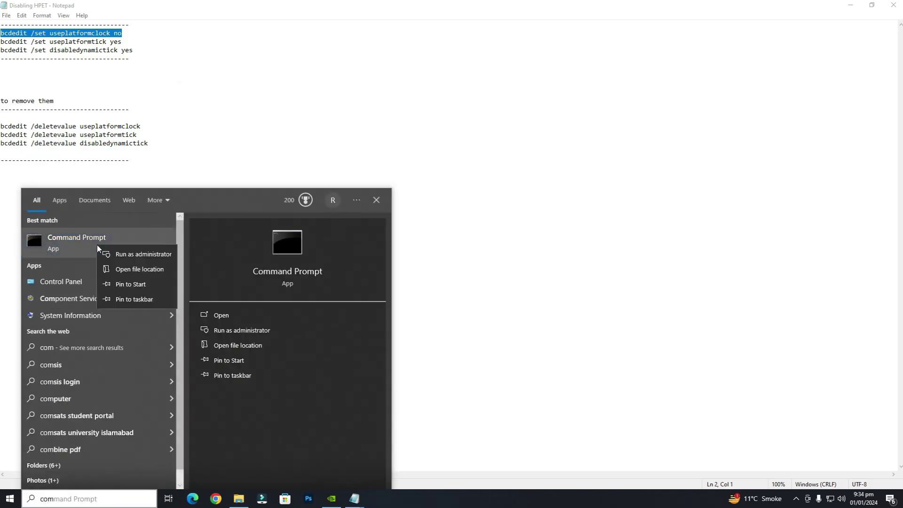
{"action": "left_click", "coordinate": [138, 255]}
{"action": "left_click", "coordinate": [414, 308]}
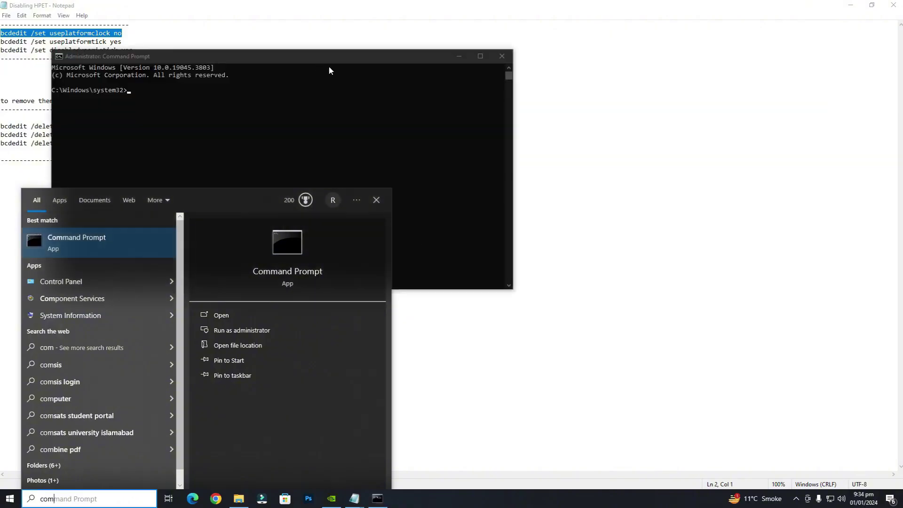
{"action": "left_click", "coordinate": [334, 66]}
{"action": "left_click_drag", "start_coordinate": [340, 58], "coordinate": [497, 137]}
Step: Copy bcdedit /set useplatformclock no from the HPET file and run it in the administrator Command Prompt
{"action": "left_click", "coordinate": [128, 35]}
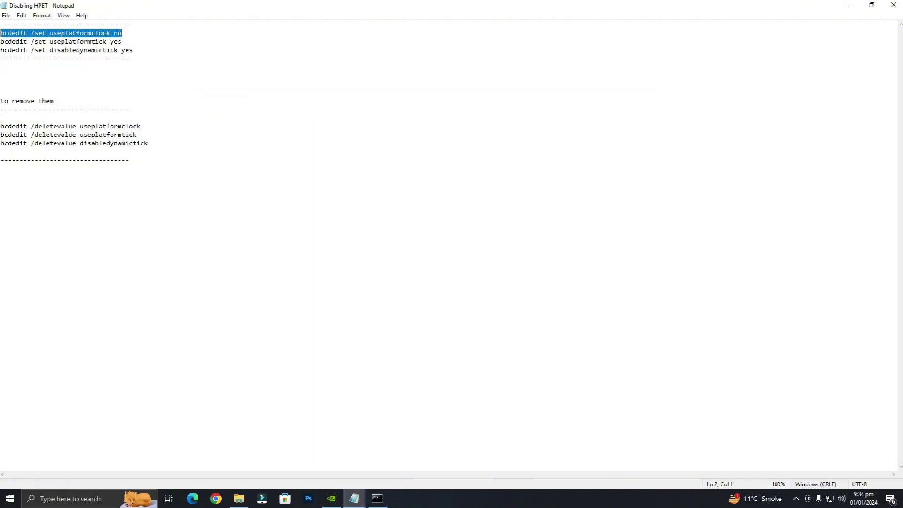
{"action": "right_click", "coordinate": [41, 34]}
{"action": "left_click", "coordinate": [47, 65]}
{"action": "key", "text": "alt+Tab"}
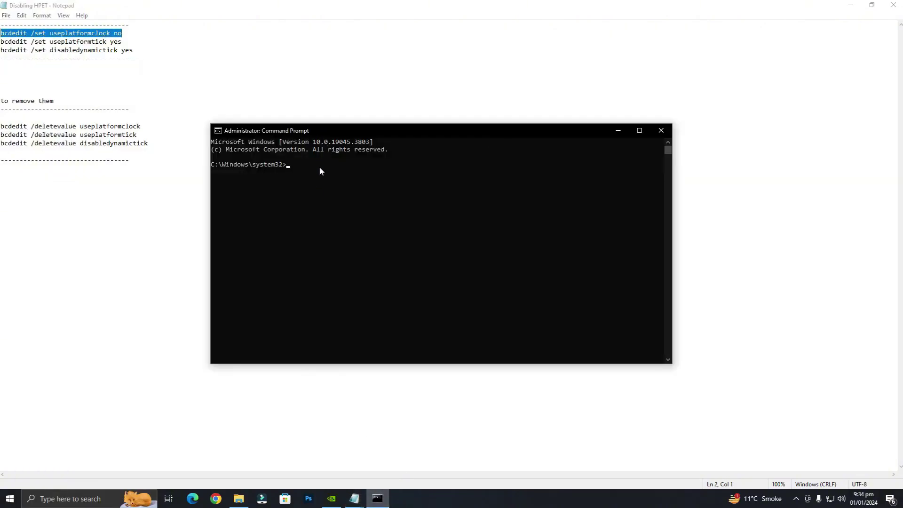
{"action": "right_click", "coordinate": [68, 31]}
{"action": "left_click", "coordinate": [89, 62]}
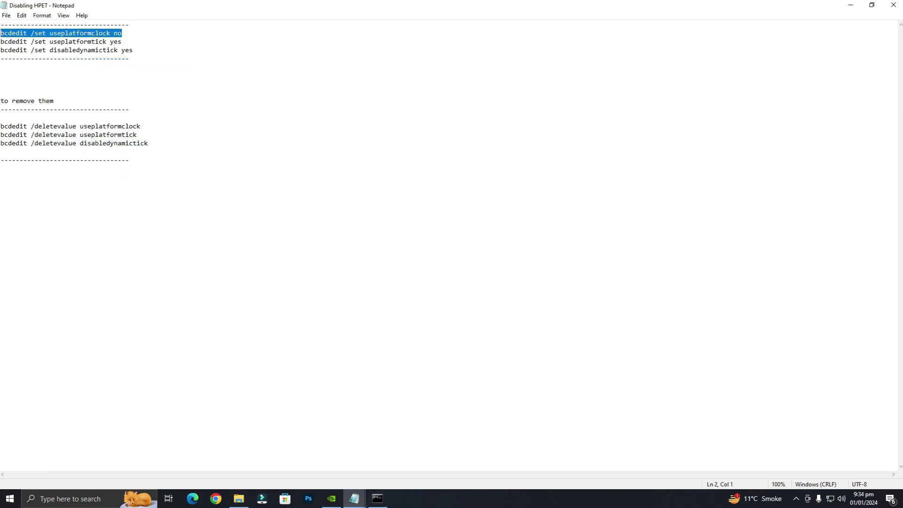
{"action": "key", "text": "alt+Tab"}
{"action": "right_click", "coordinate": [311, 168]}
{"action": "key", "text": "Return"}
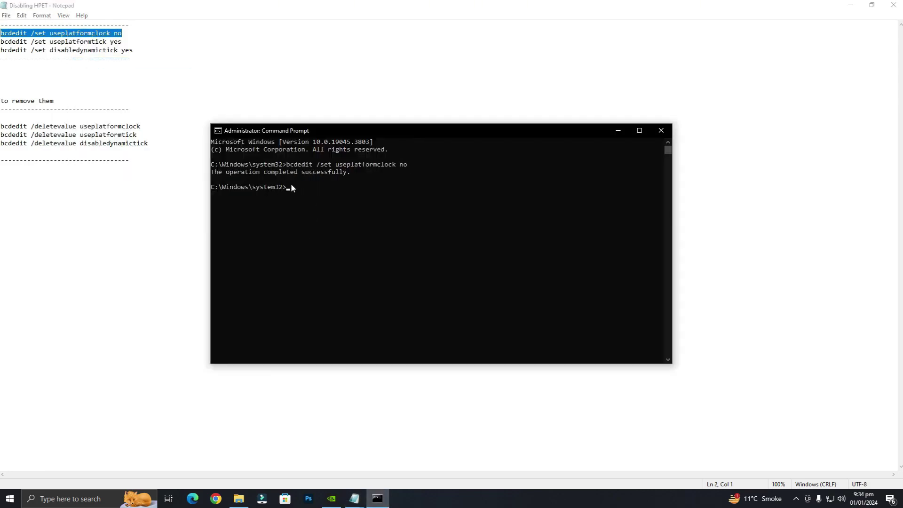
Step: Copy bcdedit /set useplatformtick yes from the HPET file and run it in the administrator Command Prompt
{"action": "left_click", "coordinate": [122, 43]}
{"action": "left_click_drag", "start_coordinate": [121, 42], "coordinate": [1, 43]}
{"action": "right_click", "coordinate": [23, 42]}
{"action": "left_click", "coordinate": [47, 74]}
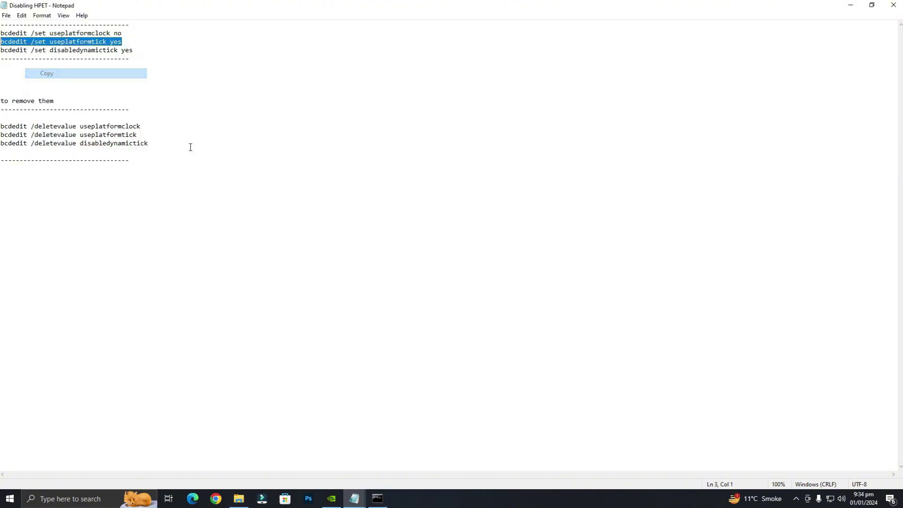
{"action": "key", "text": "alt+Tab"}
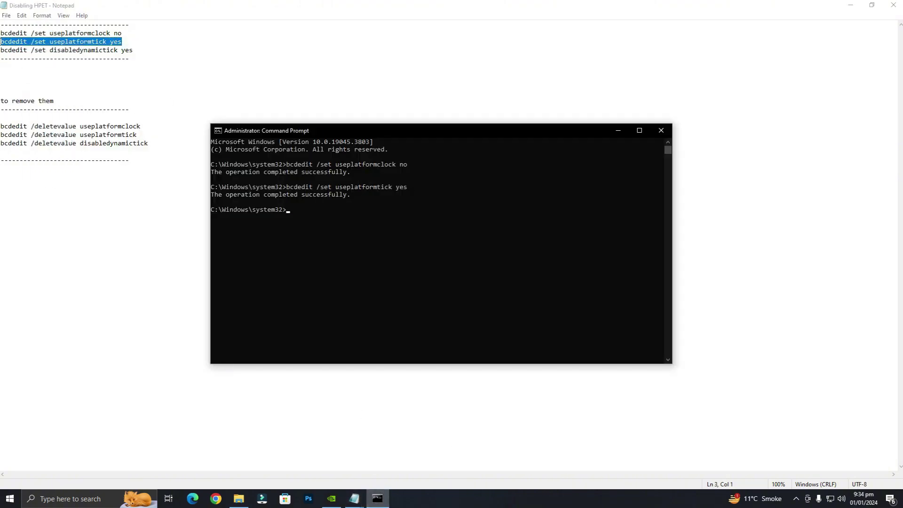
Step: Copy and run bcdedit /set disabledynamictick yes in the administrator Command Prompt, and close the prompt
{"action": "left_click_drag", "start_coordinate": [133, 52], "coordinate": [130, 50]}
{"action": "right_click", "coordinate": [25, 52]}
{"action": "left_click", "coordinate": [47, 82]}
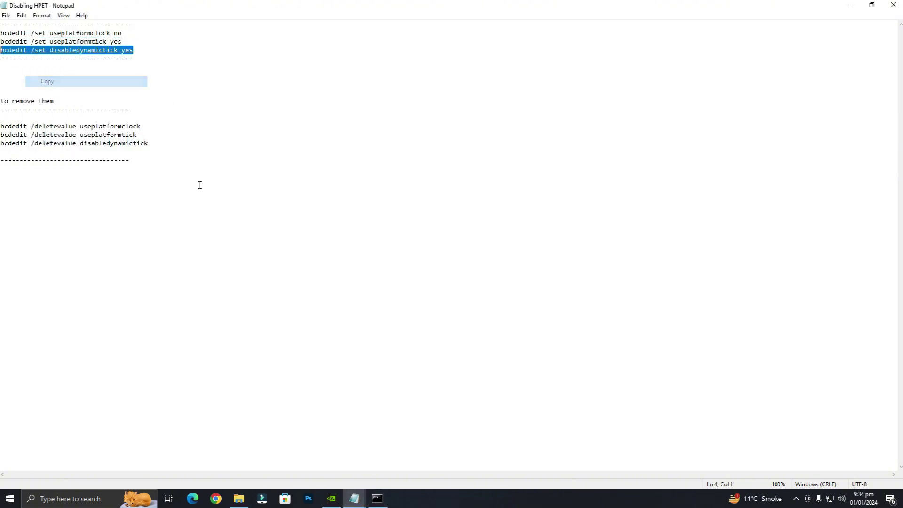
{"action": "left_click", "coordinate": [304, 454]}
{"action": "right_click", "coordinate": [290, 214]}
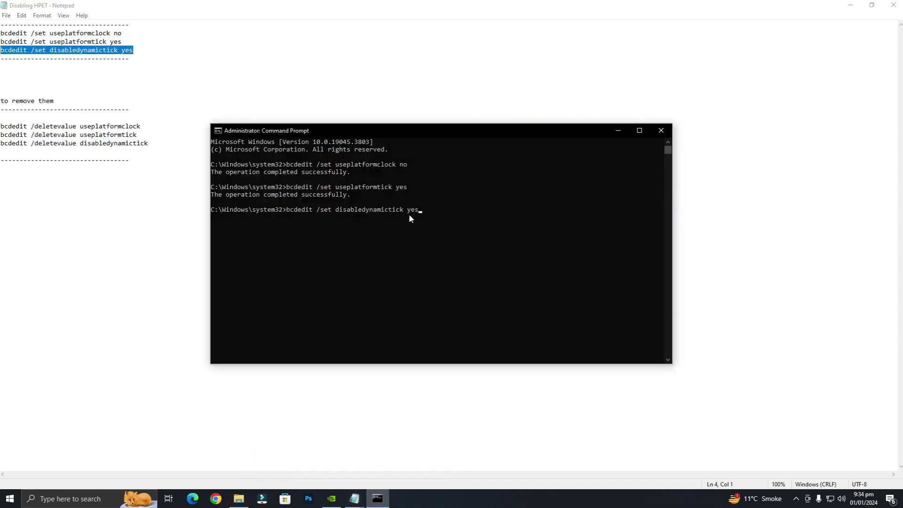
{"action": "key", "text": "Return"}
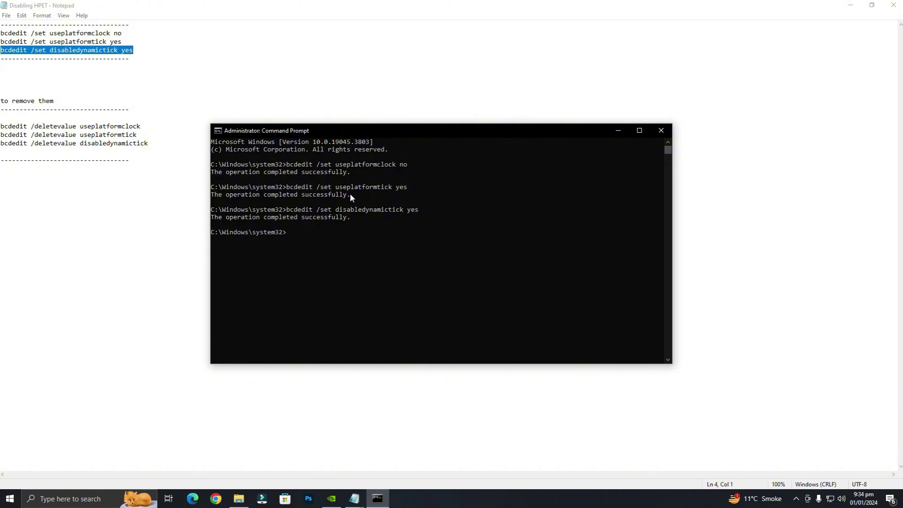
{"action": "left_click", "coordinate": [662, 131]}
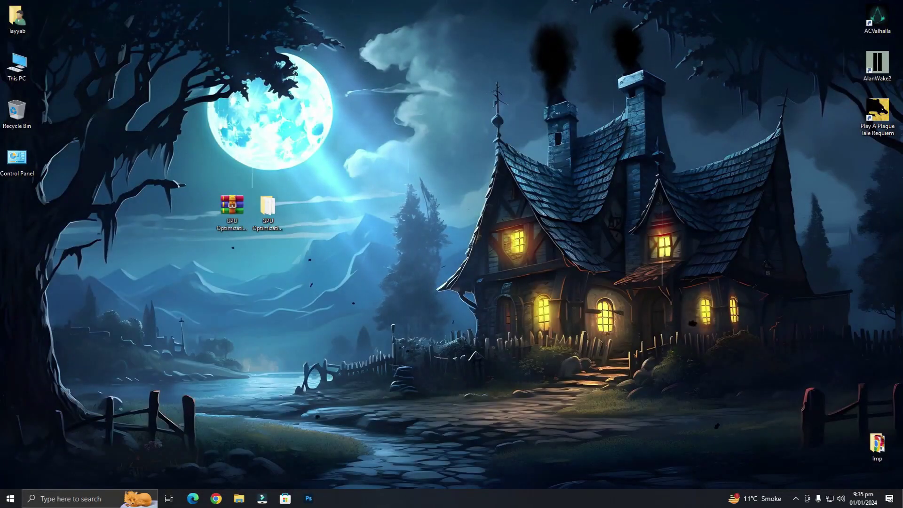
Step: Open Task Manager and bring up the list of background processes
{"action": "right_click", "coordinate": [432, 502]}
{"action": "left_click", "coordinate": [466, 461]}
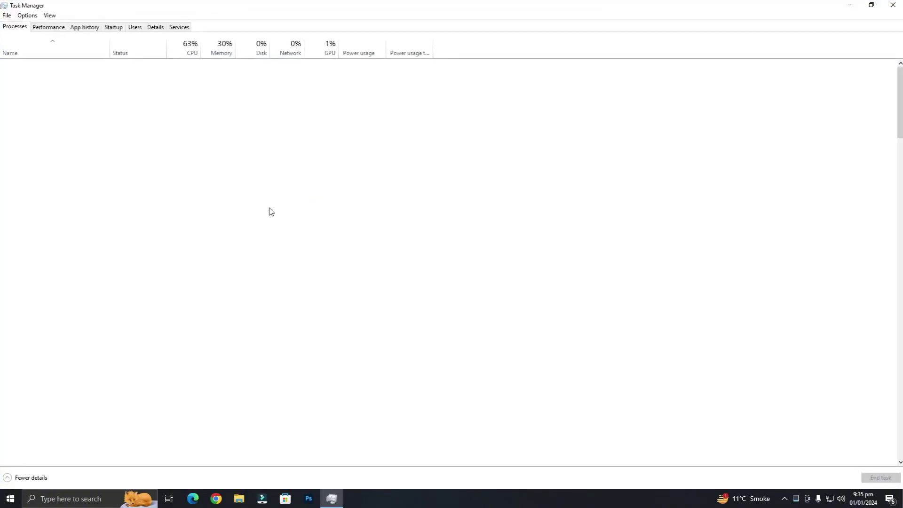
{"action": "scroll", "coordinate": [47, 198], "scroll_direction": "down", "scroll_amount": 4}
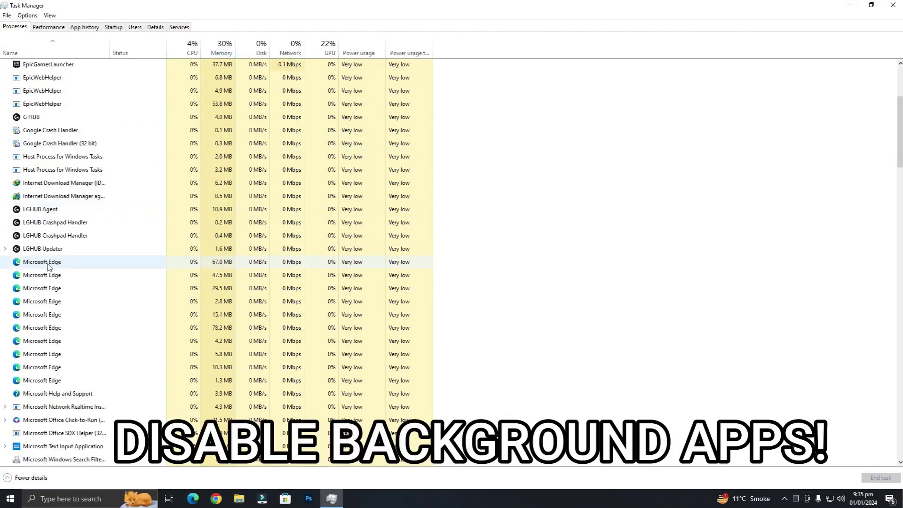
Step: End the first Microsoft Edge background process and both Internet Download Manager processes
{"action": "right_click", "coordinate": [75, 246]}
{"action": "left_click", "coordinate": [90, 250]}
{"action": "right_click", "coordinate": [51, 168]}
{"action": "left_click", "coordinate": [52, 183]}
{"action": "right_click", "coordinate": [53, 166]}
{"action": "left_click", "coordinate": [58, 178]}
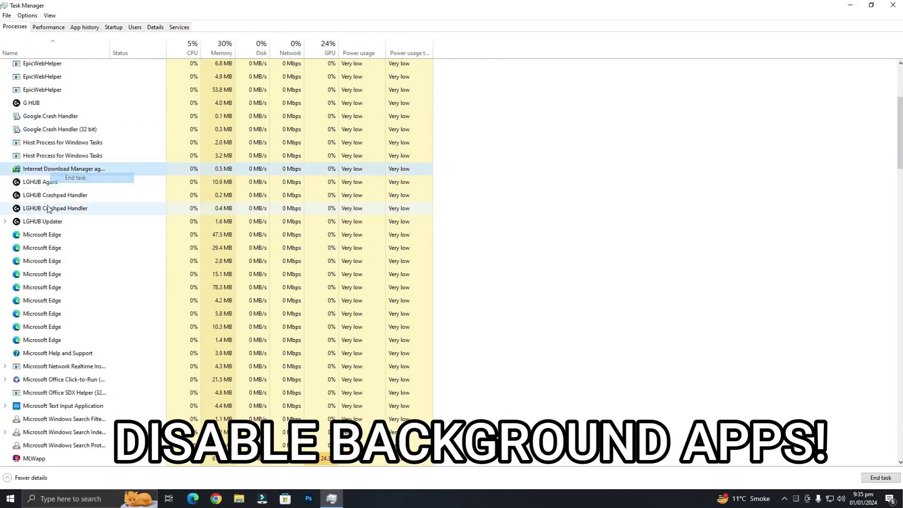
Step: End more of the Microsoft Edge background processes and dismiss the termination dialog
{"action": "right_click", "coordinate": [50, 223]}
{"action": "left_click", "coordinate": [53, 237]}
{"action": "right_click", "coordinate": [42, 225]}
{"action": "left_click", "coordinate": [46, 239]}
{"action": "right_click", "coordinate": [32, 224]}
{"action": "left_click", "coordinate": [37, 238]}
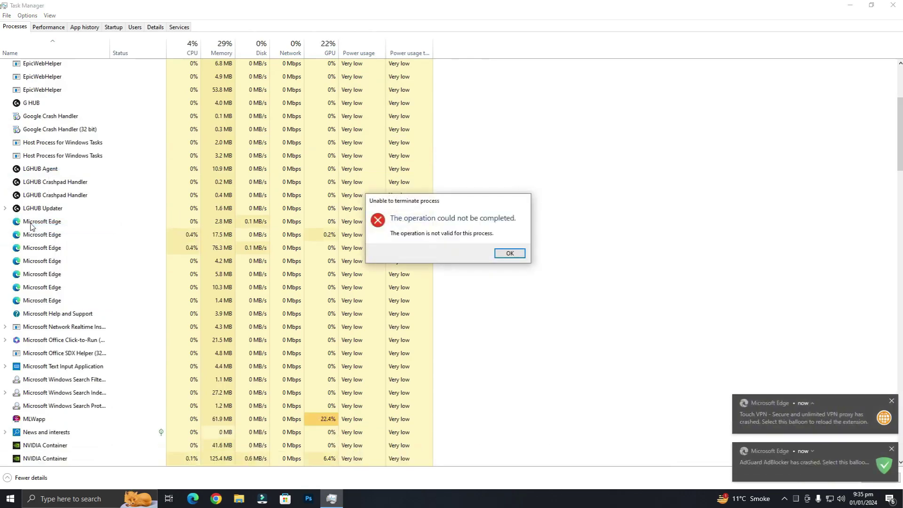
{"action": "left_click", "coordinate": [510, 253]}
Step: End the Phone Link background process and close Task Manager
{"action": "scroll", "coordinate": [61, 287], "scroll_direction": "down", "scroll_amount": 3}
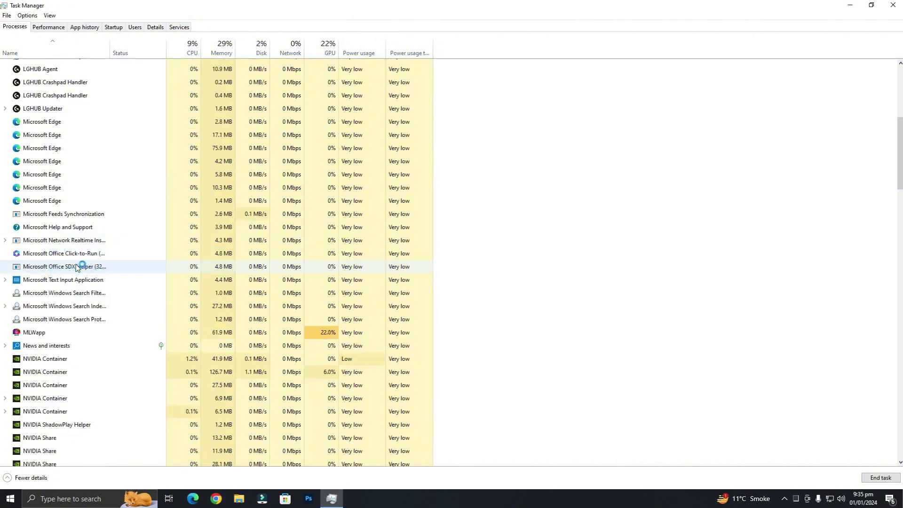
{"action": "scroll", "coordinate": [82, 286], "scroll_direction": "down", "scroll_amount": 3}
{"action": "scroll", "coordinate": [88, 305], "scroll_direction": "down", "scroll_amount": 1}
{"action": "right_click", "coordinate": [54, 303]}
{"action": "right_click", "coordinate": [30, 284]}
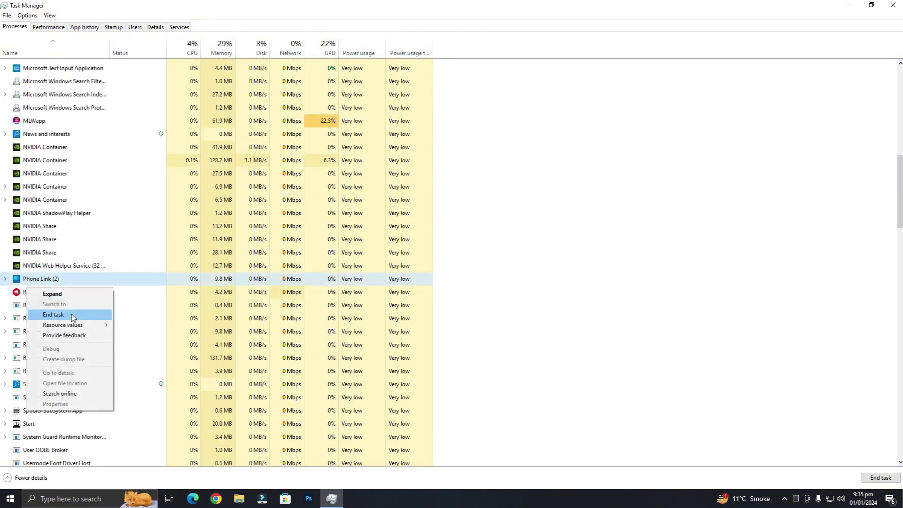
{"action": "left_click", "coordinate": [70, 314]}
{"action": "scroll", "coordinate": [55, 298], "scroll_direction": "down", "scroll_amount": 1}
{"action": "scroll", "coordinate": [53, 298], "scroll_direction": "down", "scroll_amount": 5}
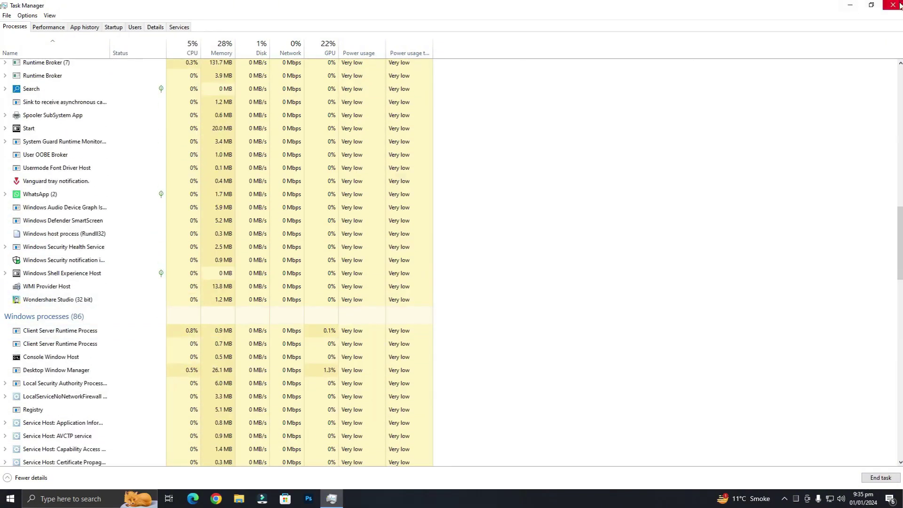
{"action": "left_click", "coordinate": [894, 5]}
Step: Open Windows Settings through desktop personalization and go to the Privacy category
{"action": "right_click", "coordinate": [413, 224]}
{"action": "left_click", "coordinate": [450, 328]}
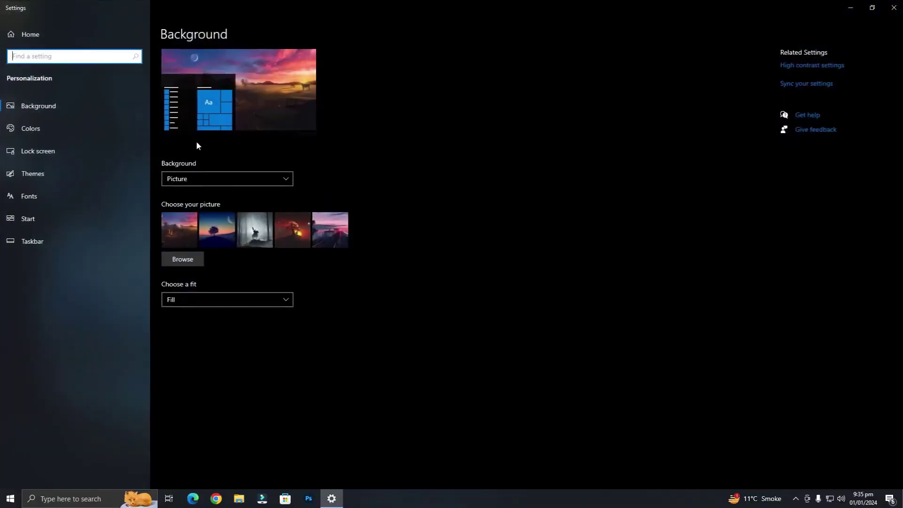
{"action": "left_click", "coordinate": [40, 41]}
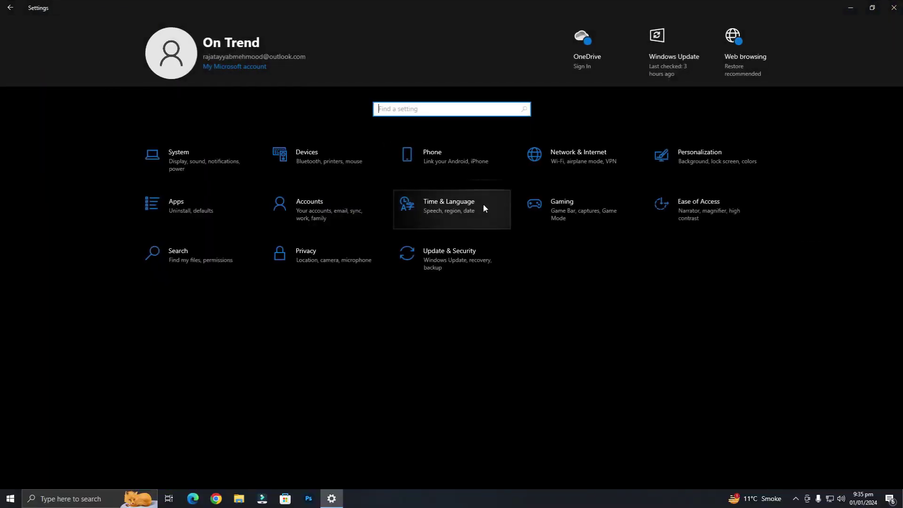
{"action": "left_click", "coordinate": [337, 254]}
{"action": "scroll", "coordinate": [76, 243], "scroll_direction": "down", "scroll_amount": 5}
{"action": "scroll", "coordinate": [75, 243], "scroll_direction": "up", "scroll_amount": 5}
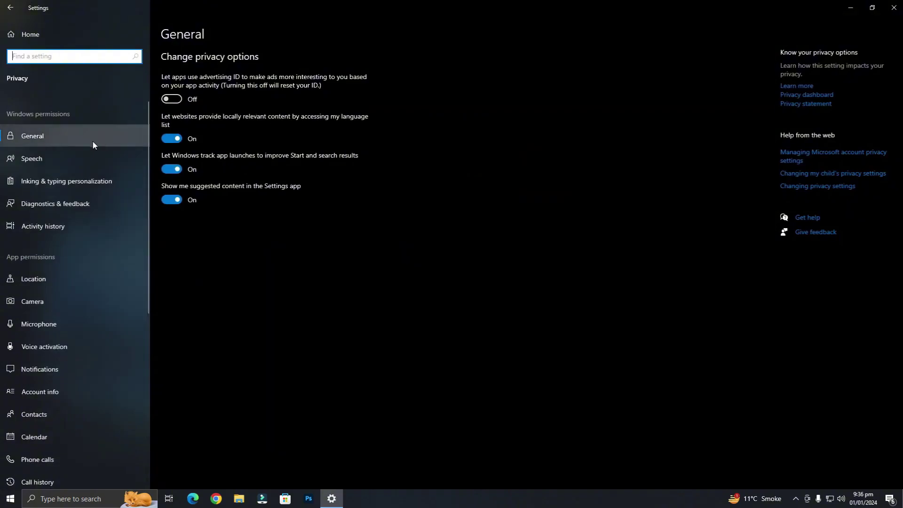
Step: Check the Speech, Inking & typing personalization, Diagnostics & feedback and Activity history privacy settings
{"action": "left_click", "coordinate": [70, 158]}
{"action": "left_click", "coordinate": [83, 185]}
{"action": "left_click", "coordinate": [79, 207]}
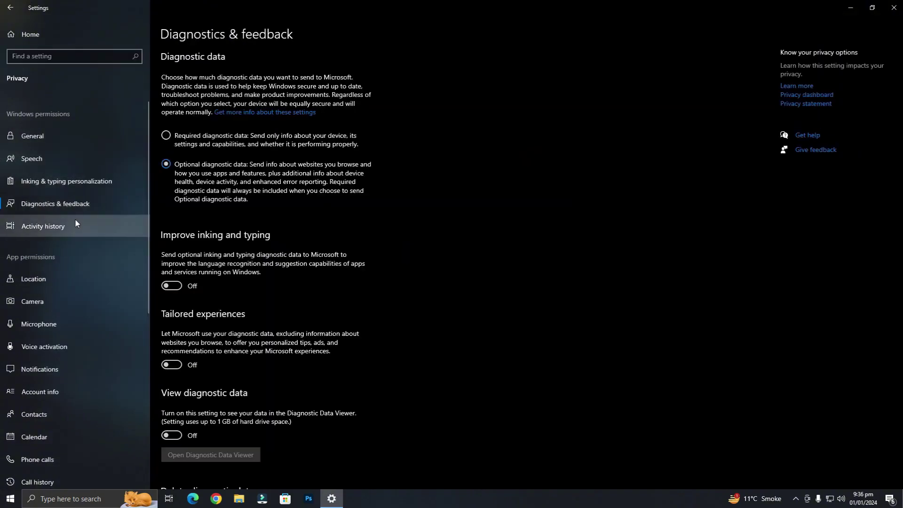
{"action": "left_click", "coordinate": [77, 219]}
Step: Review the app permissions for Location, Camera, Microphone, Voice activation, Notifications, Phone calls, Call history and Email
{"action": "left_click", "coordinate": [47, 279]}
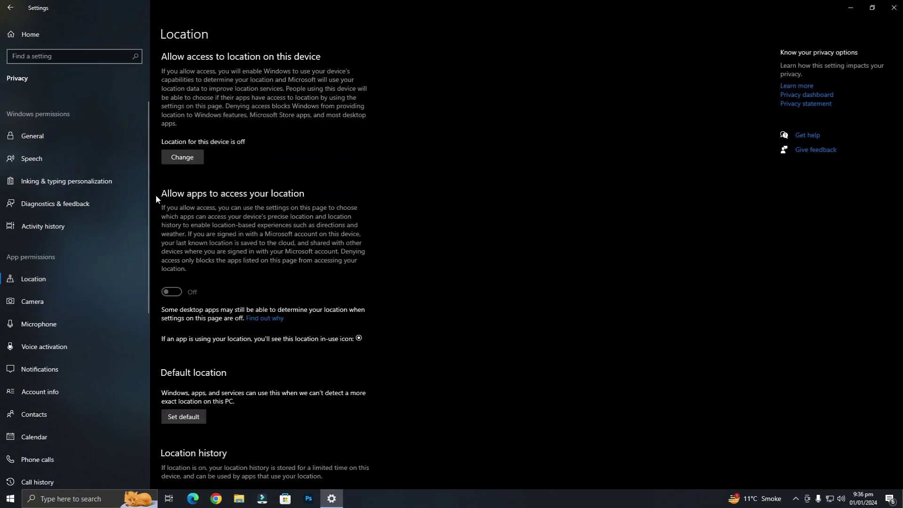
{"action": "scroll", "coordinate": [75, 263], "scroll_direction": "down", "scroll_amount": 2}
{"action": "left_click", "coordinate": [47, 242]}
{"action": "scroll", "coordinate": [259, 225], "scroll_direction": "down", "scroll_amount": 5}
{"action": "left_click", "coordinate": [73, 264]}
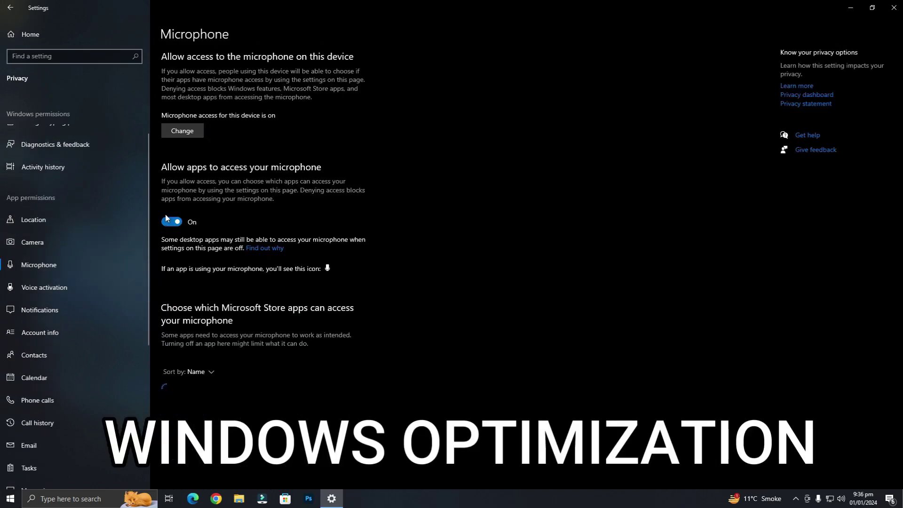
{"action": "left_click", "coordinate": [52, 287]}
{"action": "scroll", "coordinate": [185, 253], "scroll_direction": "down", "scroll_amount": 3}
{"action": "left_click", "coordinate": [64, 311]}
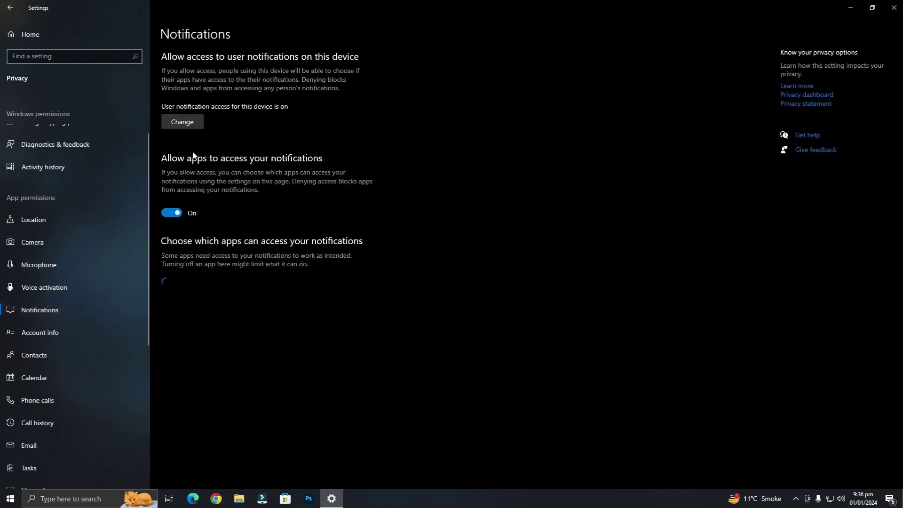
{"action": "scroll", "coordinate": [80, 245], "scroll_direction": "down", "scroll_amount": 3}
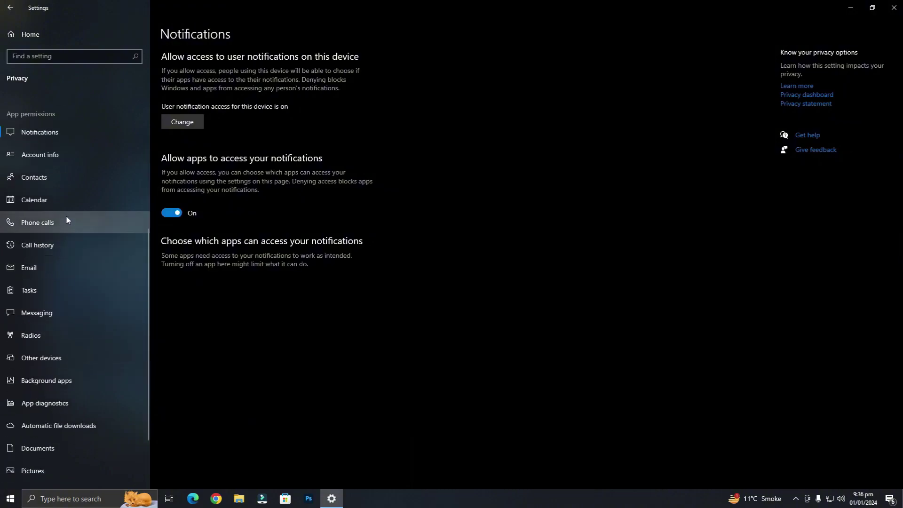
{"action": "left_click", "coordinate": [66, 220]}
{"action": "left_click", "coordinate": [125, 245]}
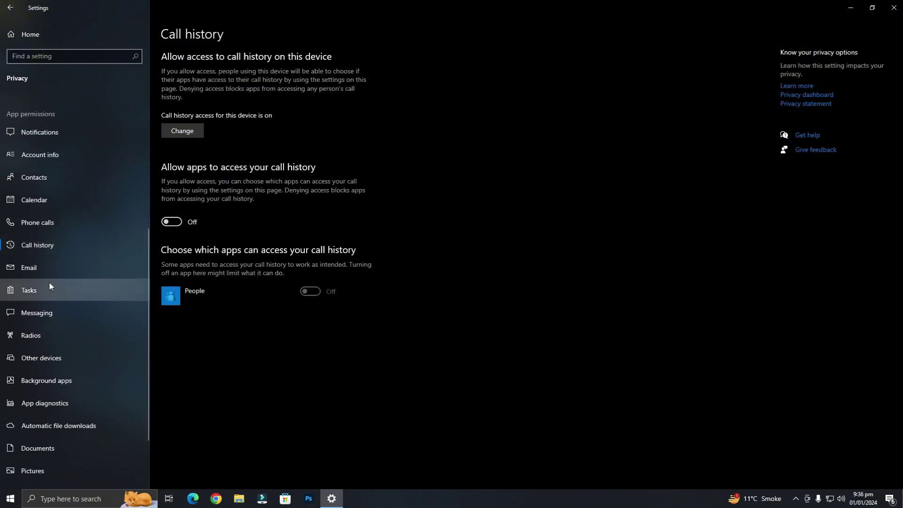
{"action": "left_click", "coordinate": [53, 270]}
Step: Turn off app access to tasks and messaging in the app permissions
{"action": "left_click", "coordinate": [29, 284]}
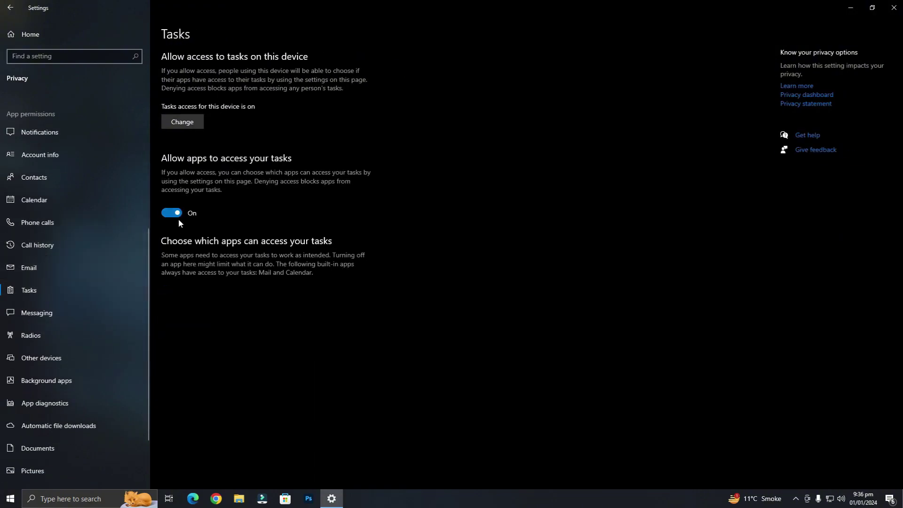
{"action": "left_click", "coordinate": [178, 212]}
{"action": "left_click", "coordinate": [36, 319]}
{"action": "left_click", "coordinate": [178, 222]}
Step: In the Background apps permissions, stop 3D Viewer and Feedback Hub from running in the background
{"action": "scroll", "coordinate": [89, 342], "scroll_direction": "down", "scroll_amount": 2}
{"action": "left_click", "coordinate": [76, 303]}
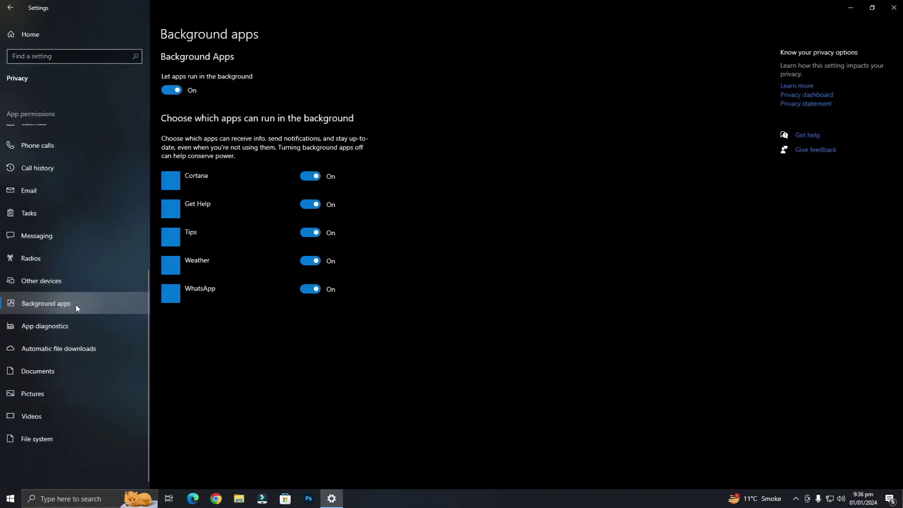
{"action": "scroll", "coordinate": [312, 283], "scroll_direction": "down", "scroll_amount": 2}
{"action": "left_click", "coordinate": [310, 218]}
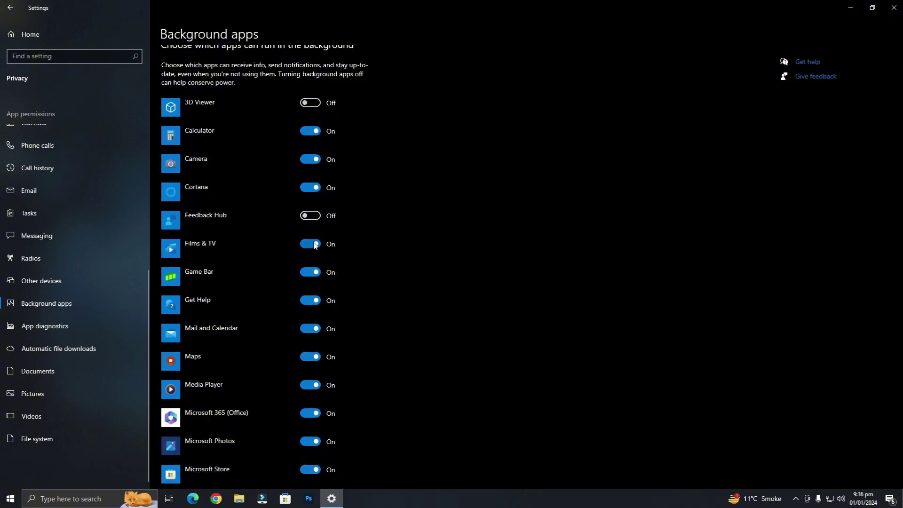
Step: Turn off background running for Get Help, Mail and Calendar, and Maps
{"action": "scroll", "coordinate": [314, 246], "scroll_direction": "down", "scroll_amount": 2}
{"action": "left_click", "coordinate": [320, 230]}
{"action": "scroll", "coordinate": [321, 211], "scroll_direction": "down", "scroll_amount": 2}
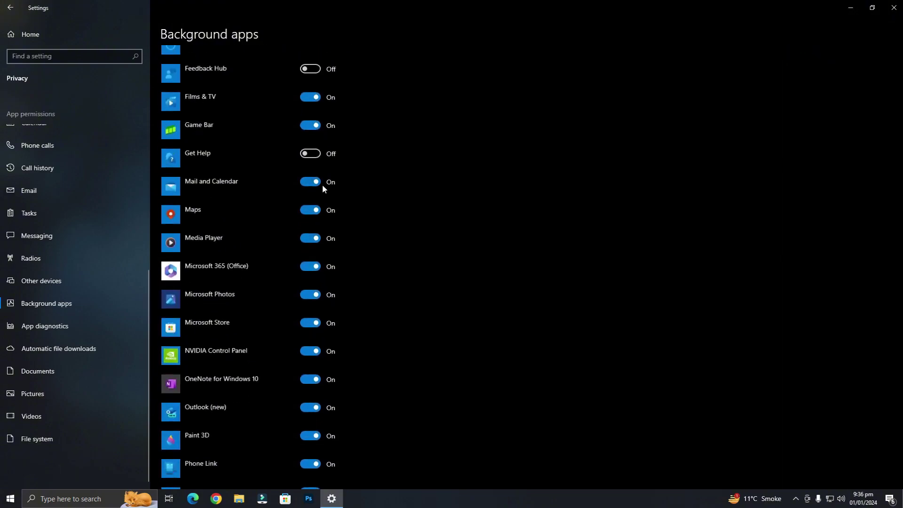
{"action": "left_click", "coordinate": [322, 183]}
{"action": "left_click", "coordinate": [313, 211]}
{"action": "left_click", "coordinate": [312, 240]}
Step: Turn off background running for OneNote for Windows 10, Outlook (new), Paint 3D, Phone Link, Solitaire & Casual Games and Spotify Music
{"action": "scroll", "coordinate": [310, 235], "scroll_direction": "down", "scroll_amount": 4}
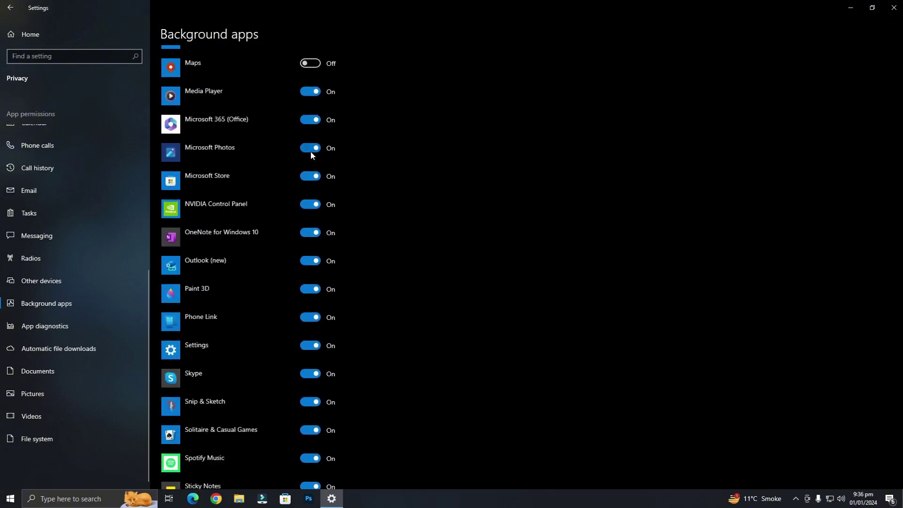
{"action": "left_click", "coordinate": [311, 321]}
{"action": "scroll", "coordinate": [312, 291], "scroll_direction": "down", "scroll_amount": 4}
{"action": "left_click", "coordinate": [315, 259]}
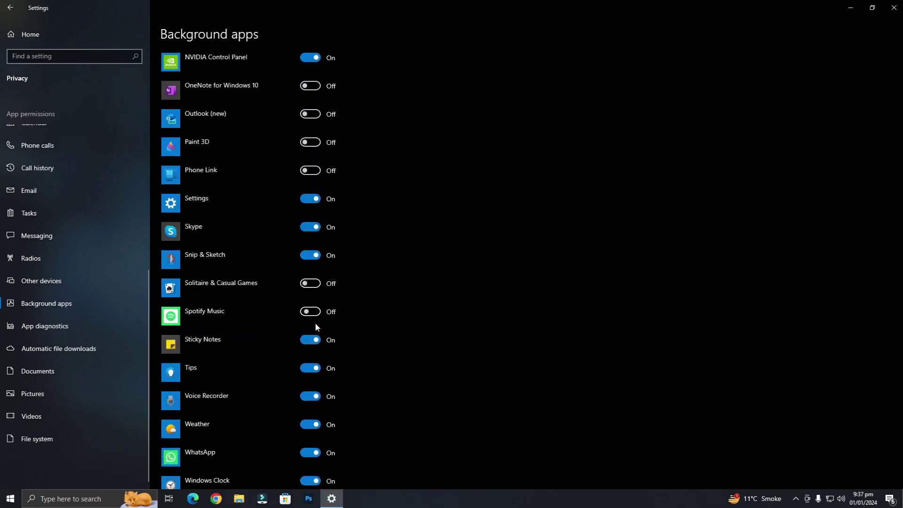
Step: Turn off background running for Sticky Notes and Tips
{"action": "left_click", "coordinate": [310, 340]}
{"action": "scroll", "coordinate": [313, 282], "scroll_direction": "down", "scroll_amount": 4}
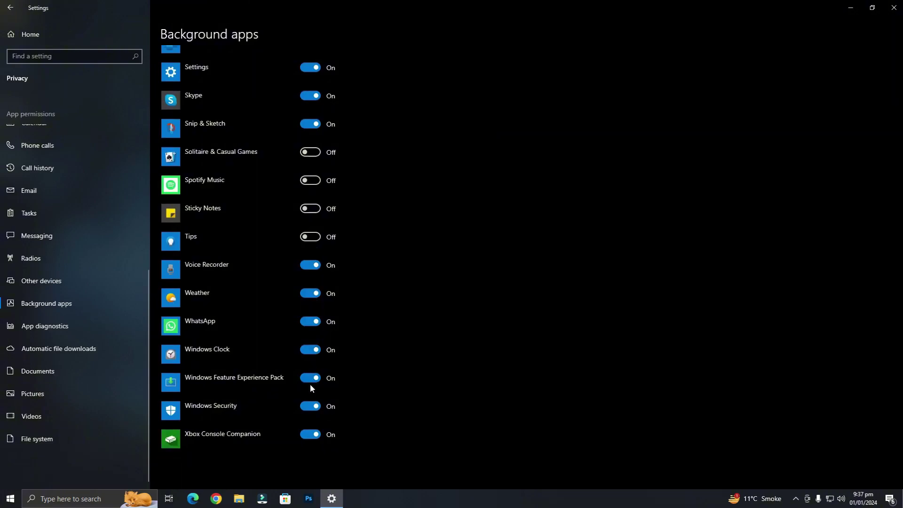
{"action": "scroll", "coordinate": [281, 339], "scroll_direction": "up", "scroll_amount": 15}
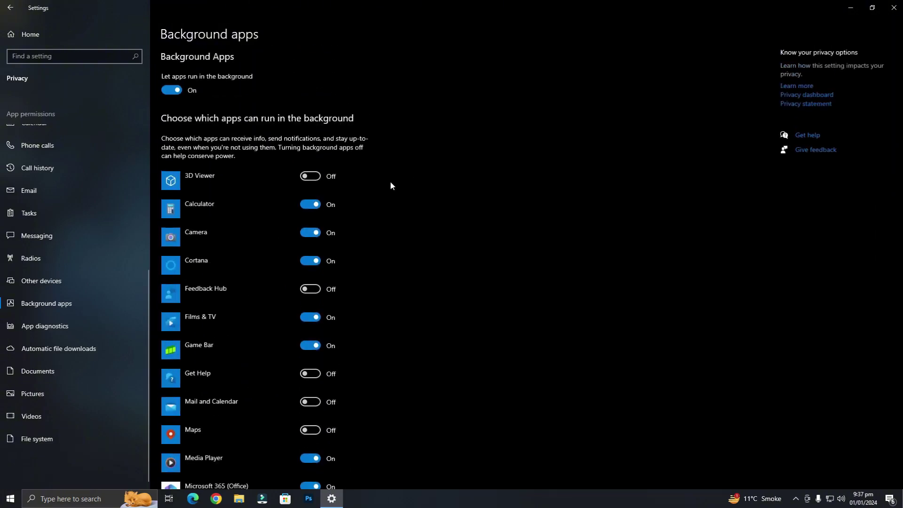
Step: Close Settings and refresh the desktop
{"action": "left_click", "coordinate": [893, 7]}
{"action": "right_click", "coordinate": [414, 206]}
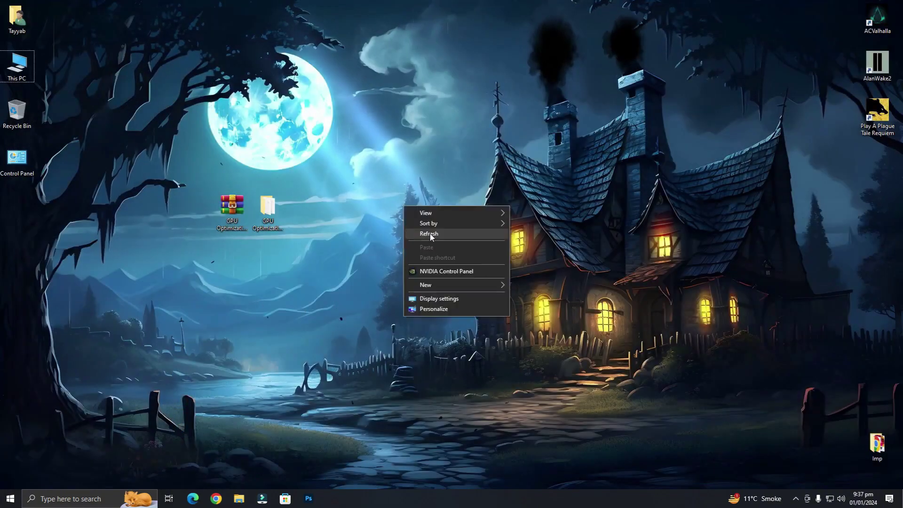
{"action": "left_click", "coordinate": [430, 233]}
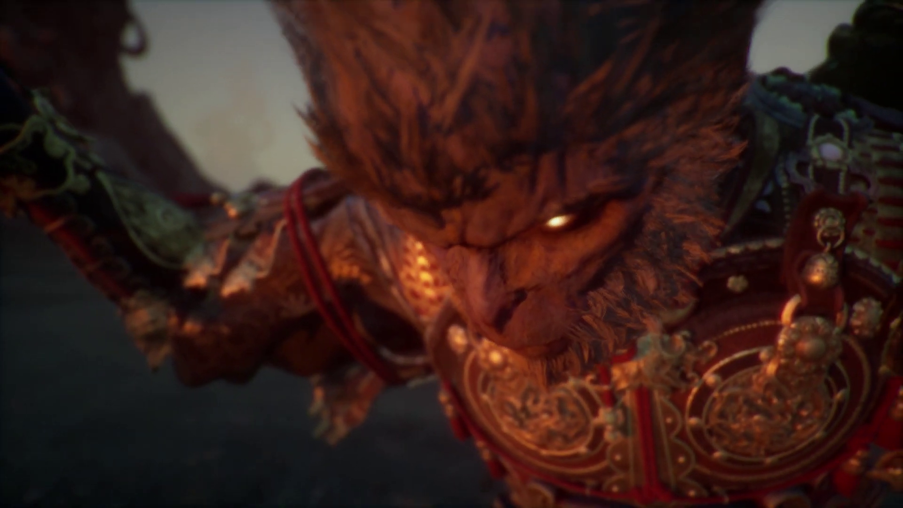